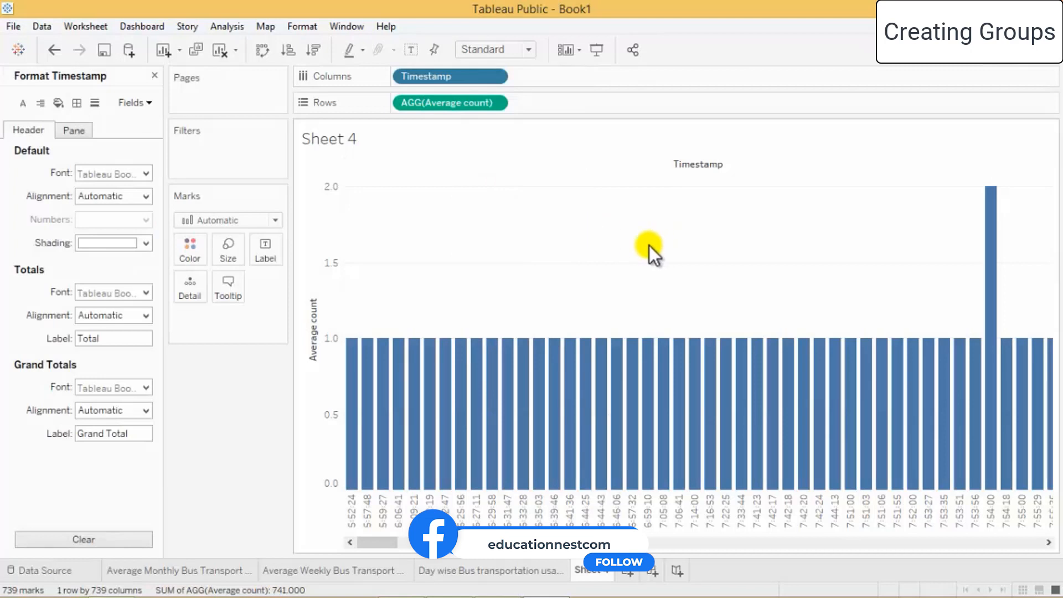
Close the Timestamp formatting pane and replace the Average count measure in Rows with Number of Records.
{"action": "mouse_move", "coordinate": [400, 433]}
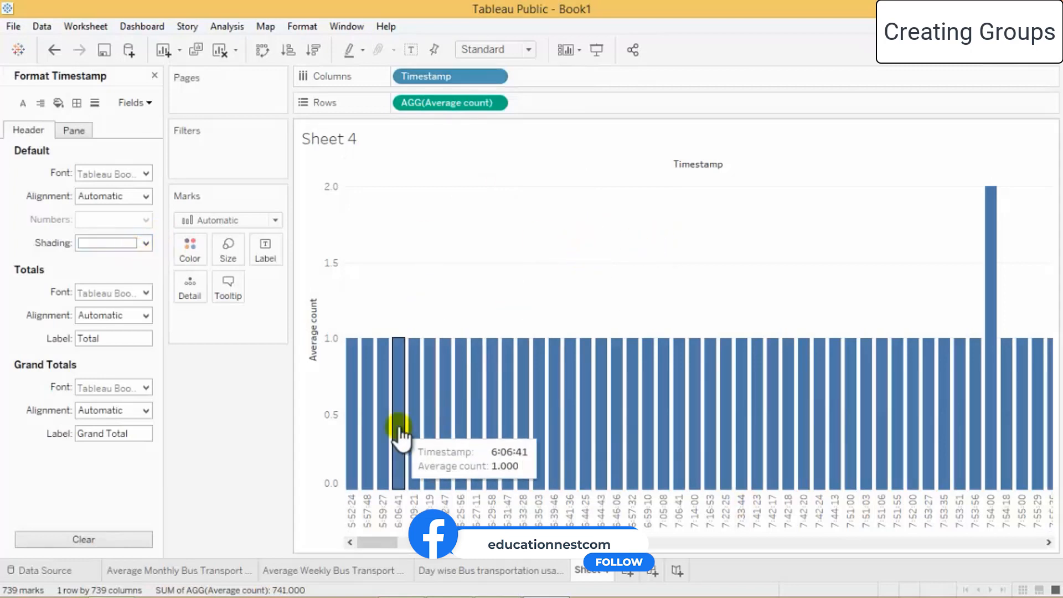
{"action": "left_click_drag", "start_coordinate": [400, 546], "coordinate": [259, 520]}
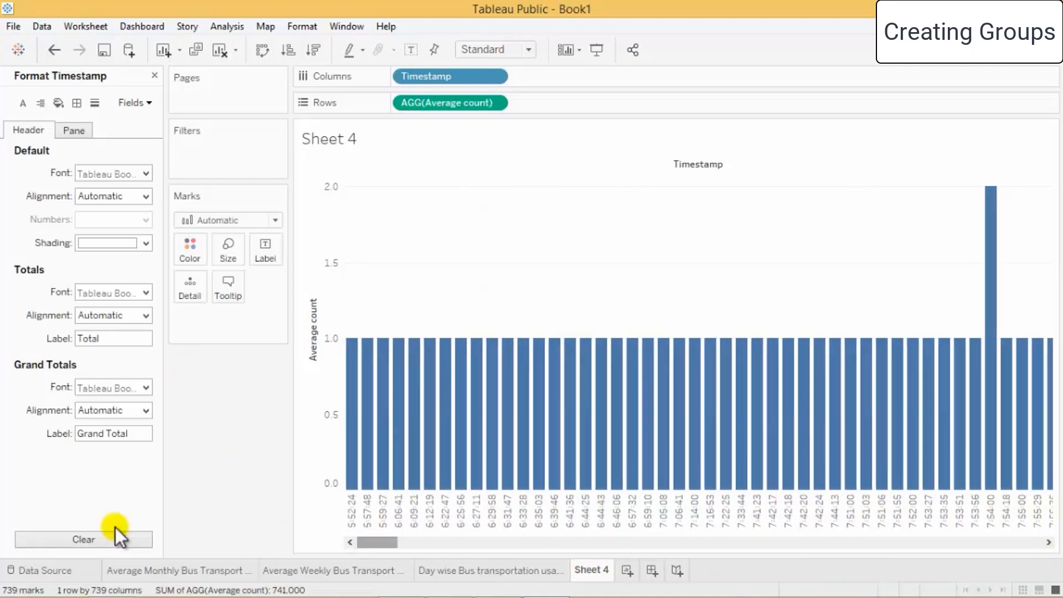
{"action": "left_click", "coordinate": [152, 71]}
{"action": "left_click_drag", "start_coordinate": [89, 369], "coordinate": [461, 102]}
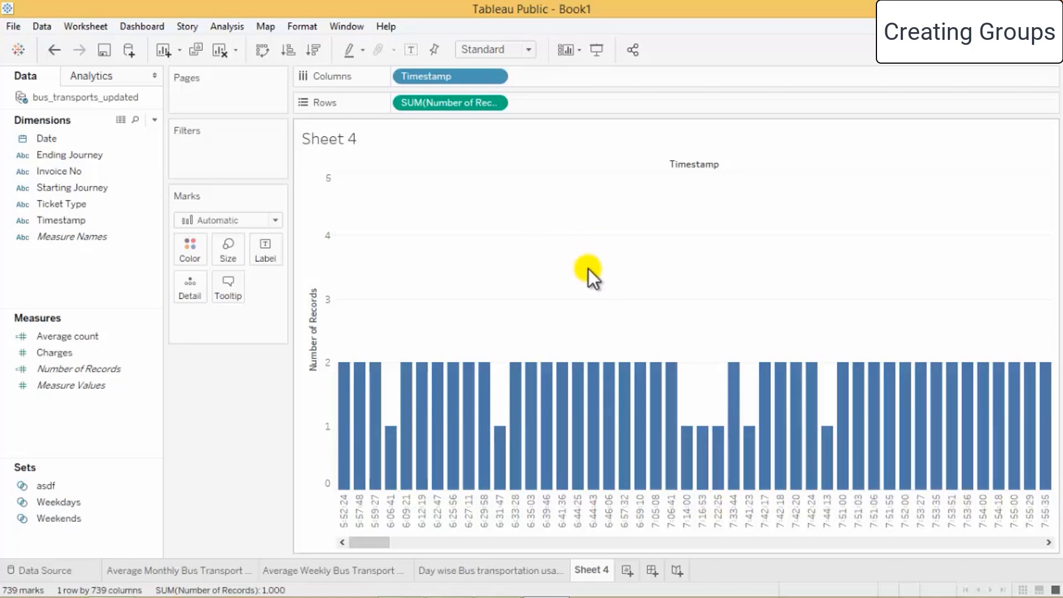
Convert the Timestamp field in Columns to a Count (Distinct) measure and make it discrete.
{"action": "left_click", "coordinate": [493, 77]}
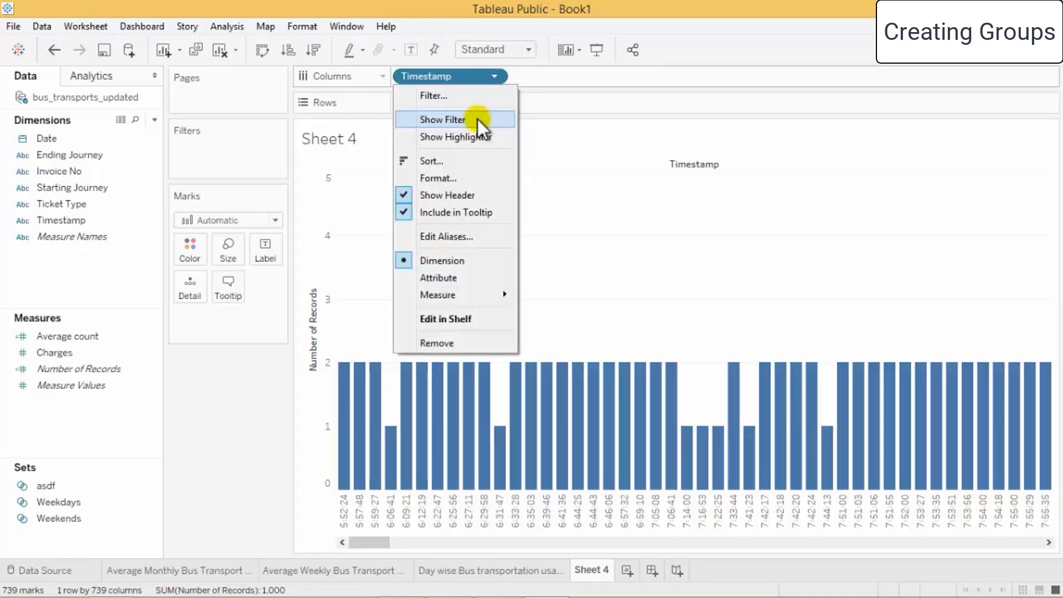
{"action": "mouse_move", "coordinate": [467, 297]}
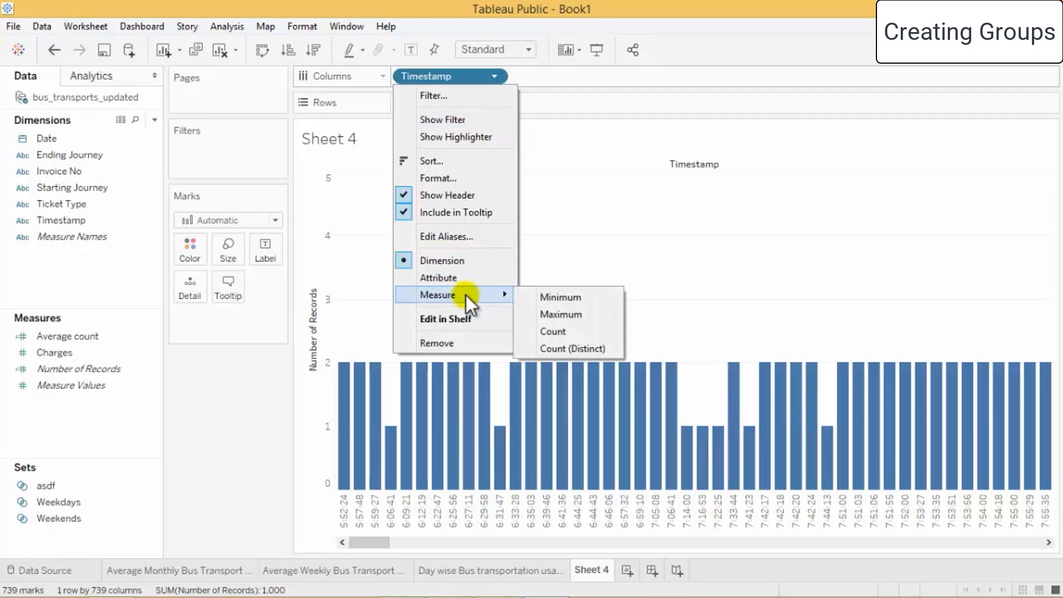
{"action": "left_click", "coordinate": [610, 350]}
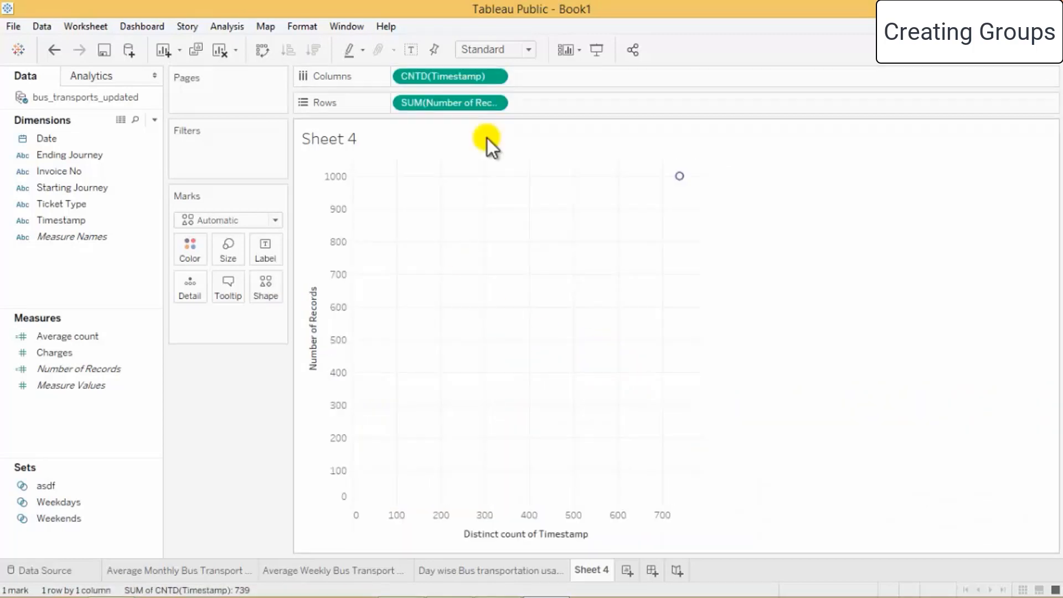
{"action": "left_click", "coordinate": [496, 75]}
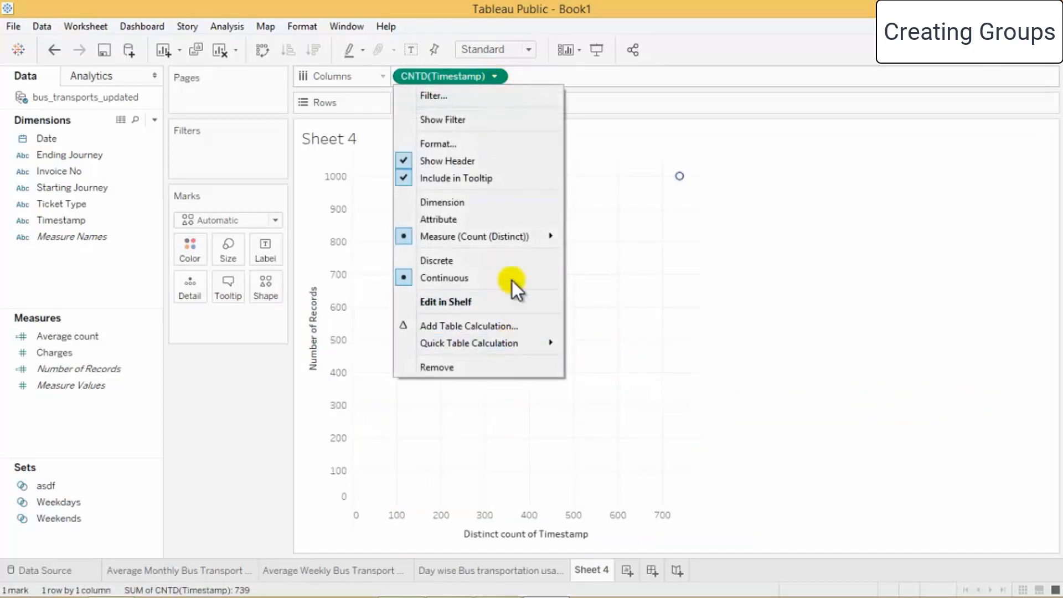
{"action": "left_click", "coordinate": [513, 261]}
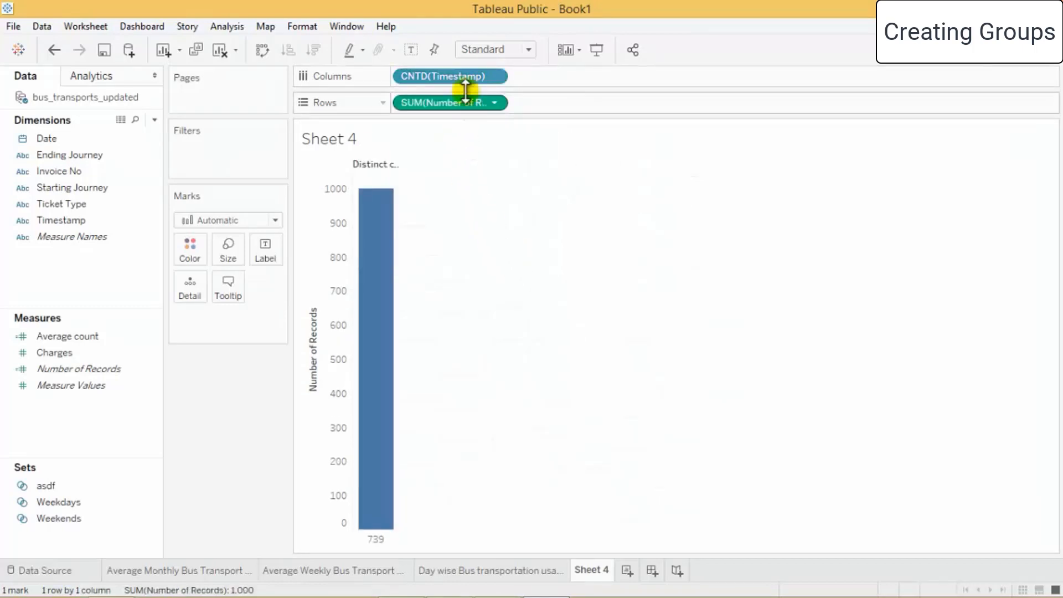
Switch the Timestamp aggregation in Columns to Count and after that to Maximum.
{"action": "left_click", "coordinate": [494, 76]}
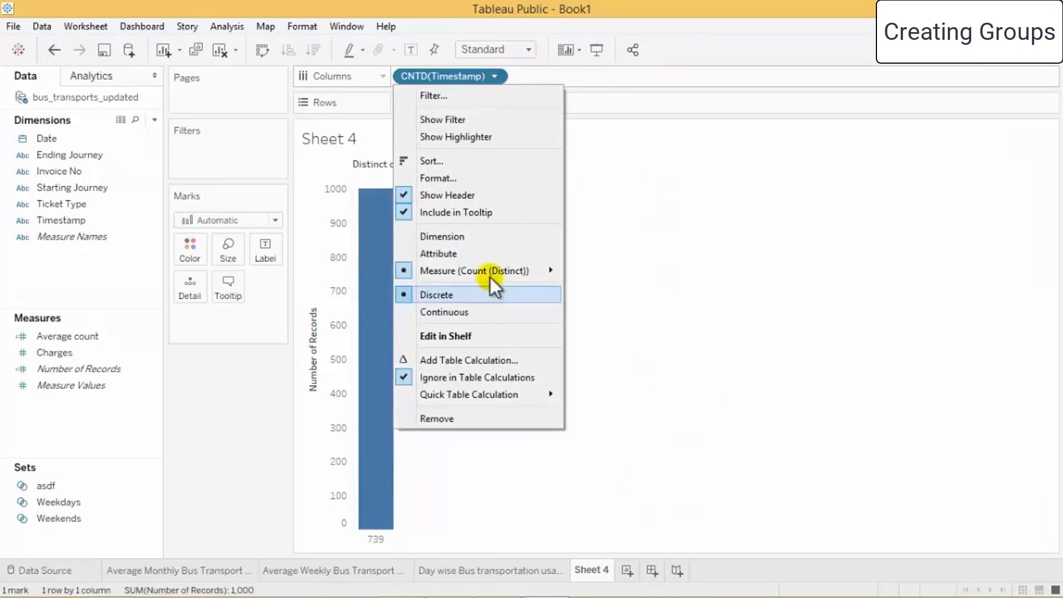
{"action": "mouse_move", "coordinate": [504, 274]}
{"action": "left_click", "coordinate": [600, 303]}
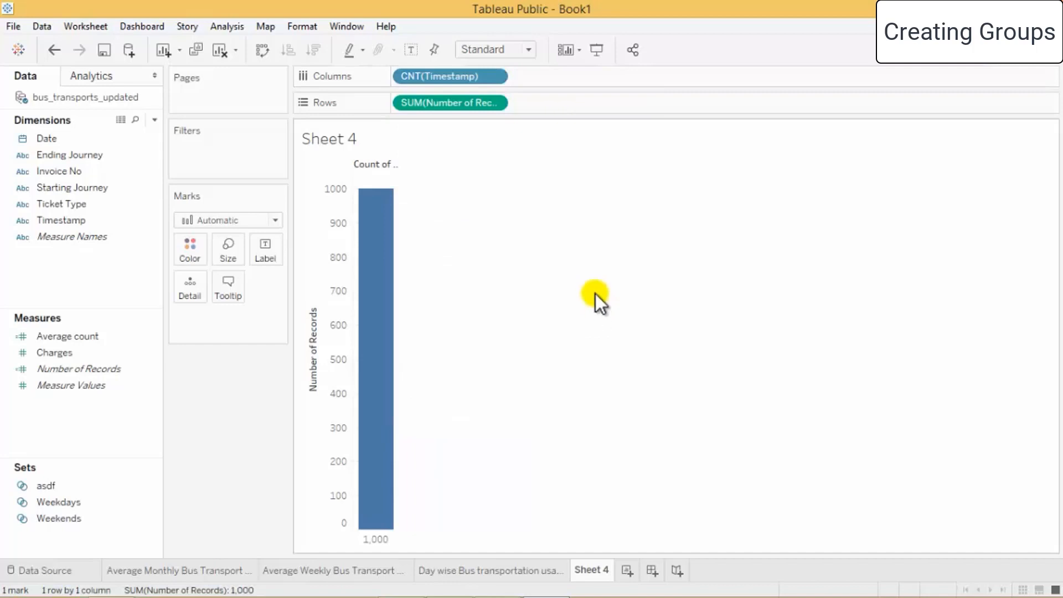
{"action": "left_click", "coordinate": [495, 75]}
{"action": "mouse_move", "coordinate": [503, 269]}
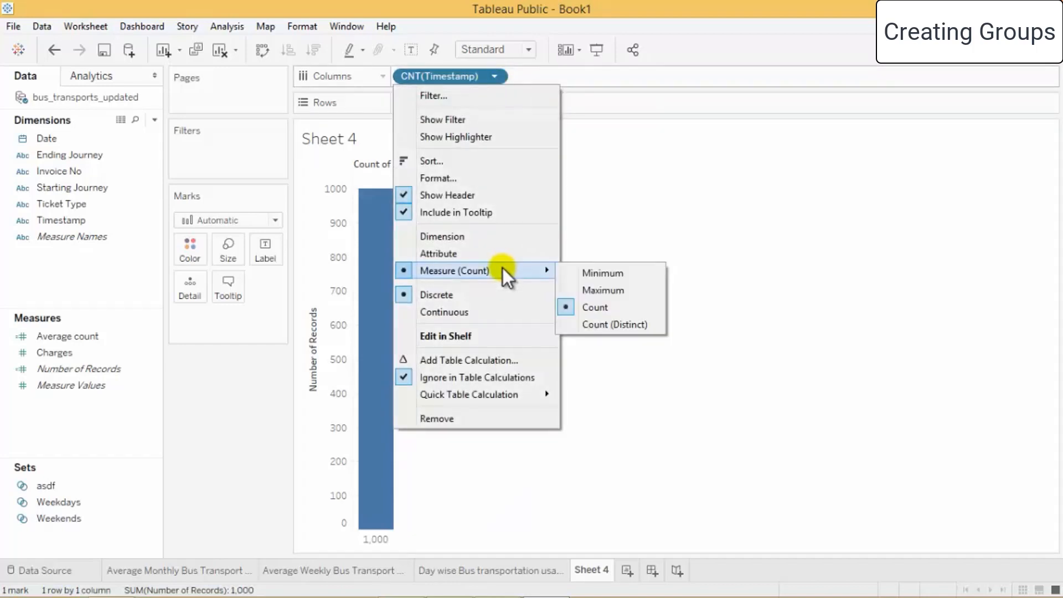
{"action": "left_click", "coordinate": [595, 294]}
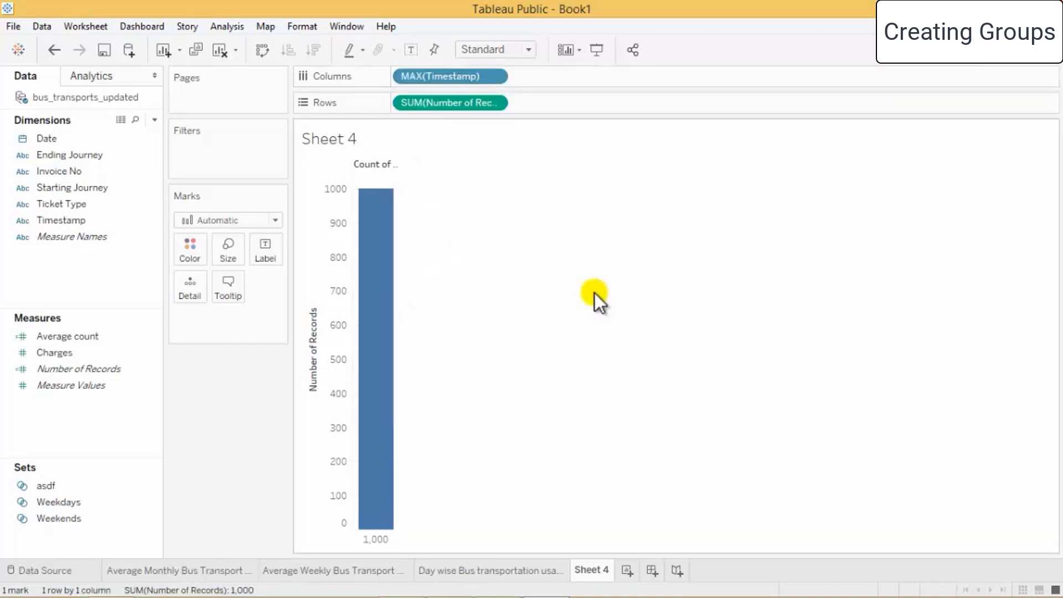
Clear Timestamp from Columns and Number of Records from Rows, and place the Timestamp dimension in Rows.
{"action": "left_click", "coordinate": [493, 77]}
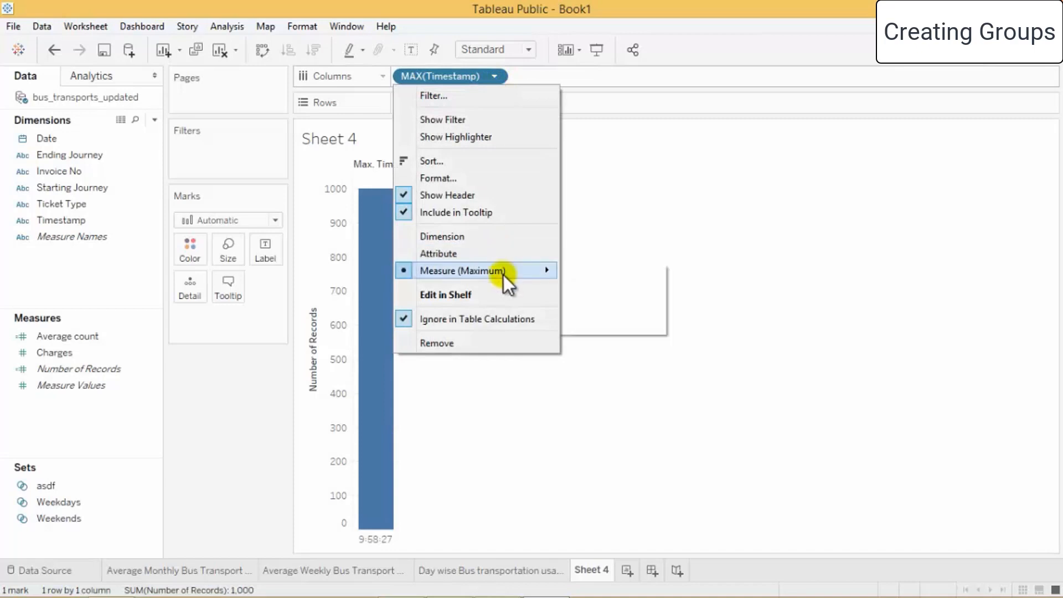
{"action": "left_click", "coordinate": [502, 295]}
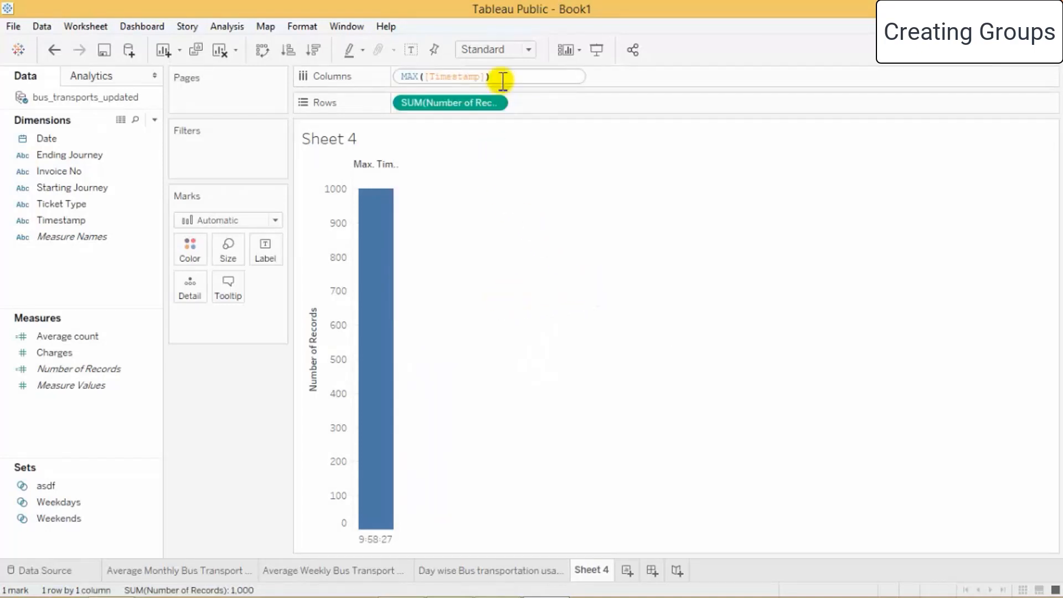
{"action": "left_click_drag", "start_coordinate": [495, 76], "coordinate": [285, 72]}
{"action": "key", "text": "BackSpace"}
{"action": "left_click", "coordinate": [478, 297]}
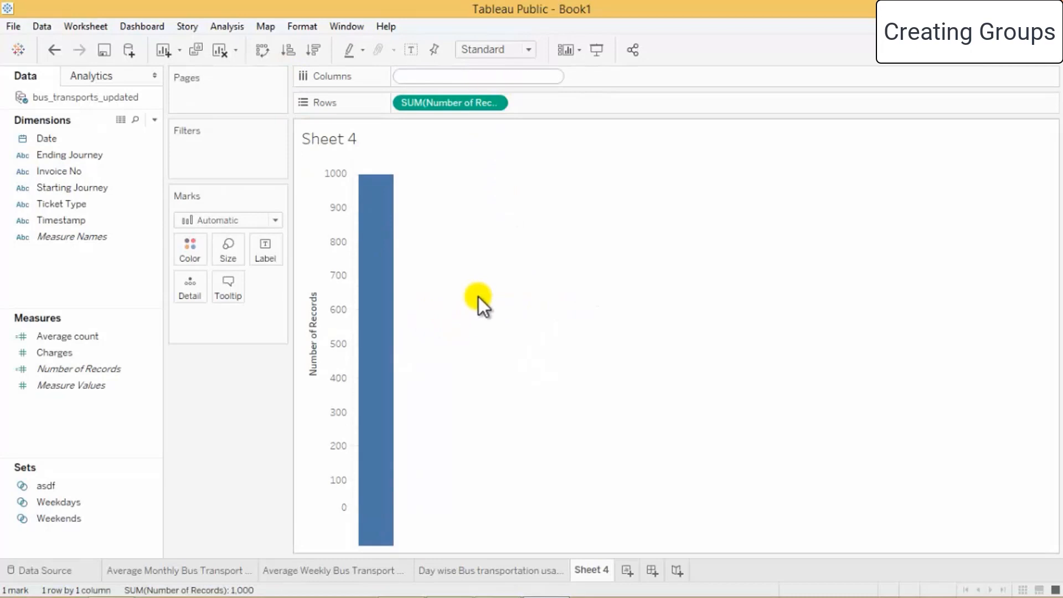
{"action": "left_click_drag", "start_coordinate": [447, 103], "coordinate": [189, 410]}
{"action": "left_click_drag", "start_coordinate": [78, 221], "coordinate": [483, 101]}
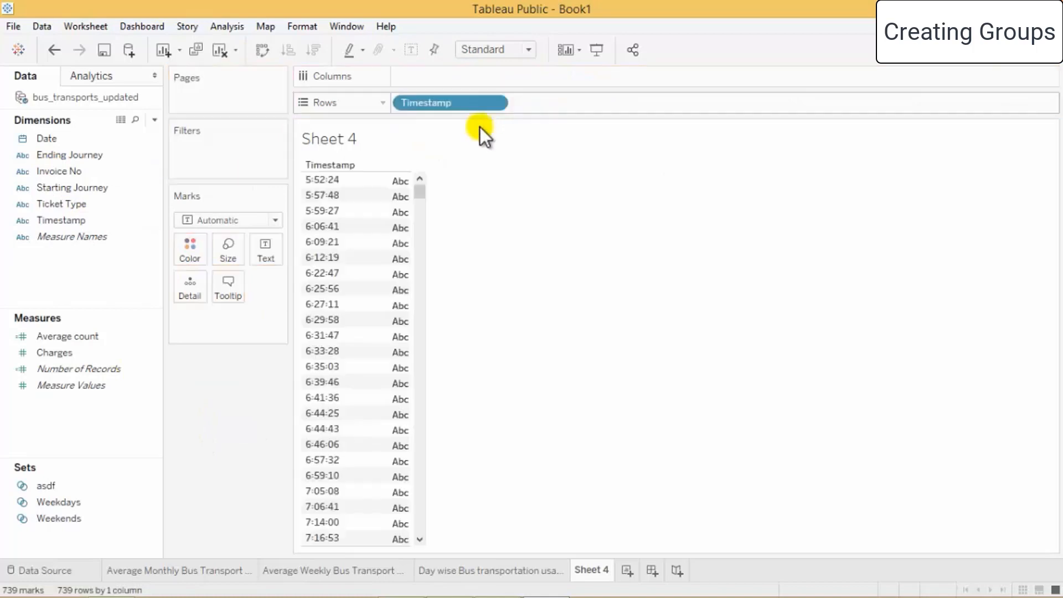
{"action": "left_click", "coordinate": [332, 179]}
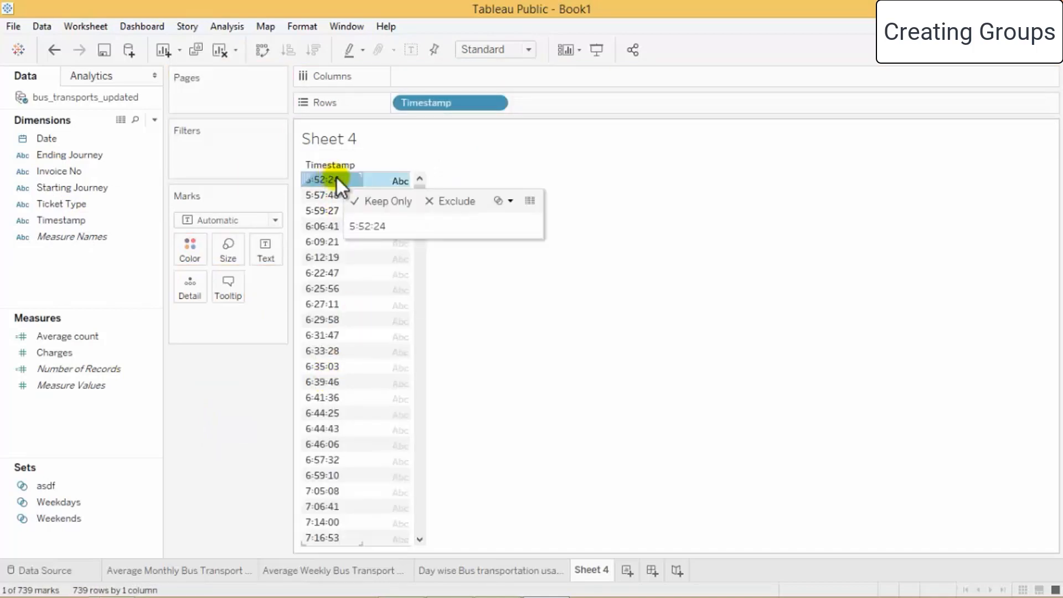
{"action": "left_click", "coordinate": [507, 201]}
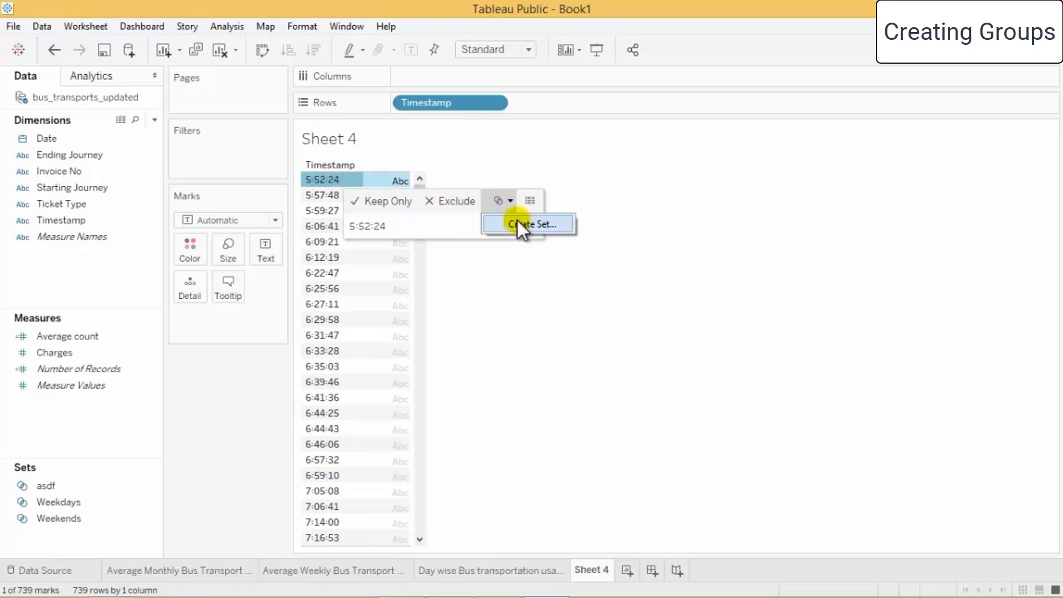
{"action": "left_click", "coordinate": [517, 222]}
{"action": "left_click", "coordinate": [720, 138]}
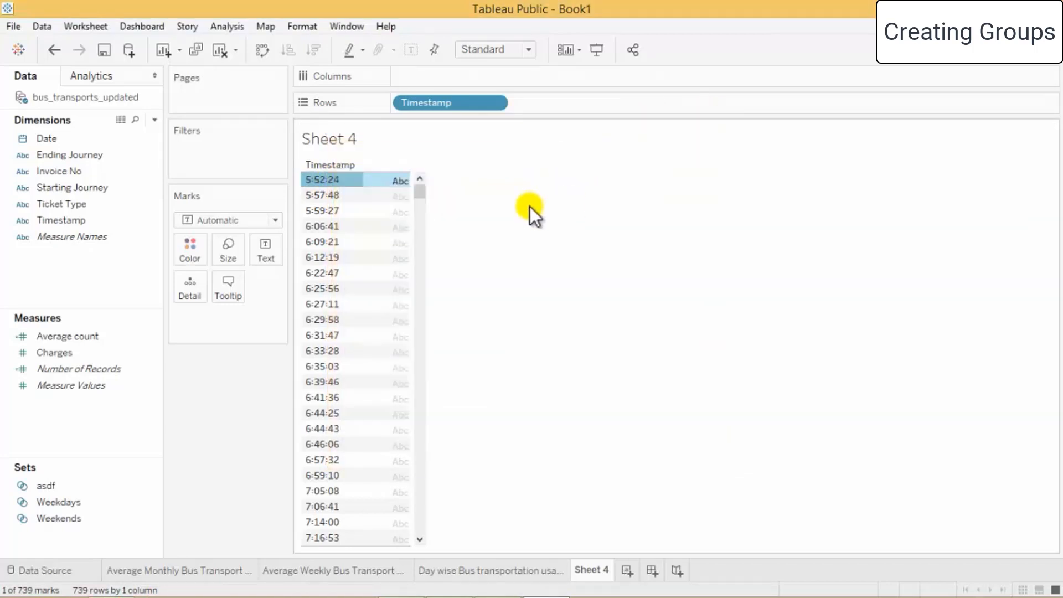
Group the timestamps 5:52:24, 5:57:48 and 5:59:27 into a single member.
{"action": "left_click", "coordinate": [334, 196]}
{"action": "left_click", "coordinate": [326, 180]}
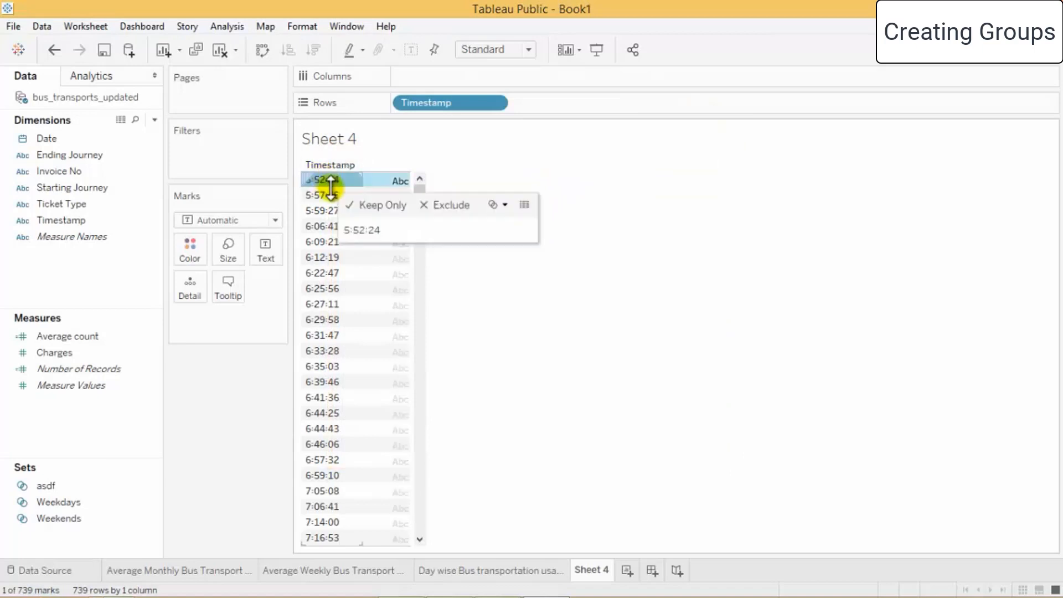
{"action": "left_click", "coordinate": [329, 211], "text": "ctrl"}
{"action": "left_click", "coordinate": [329, 195], "text": "ctrl"}
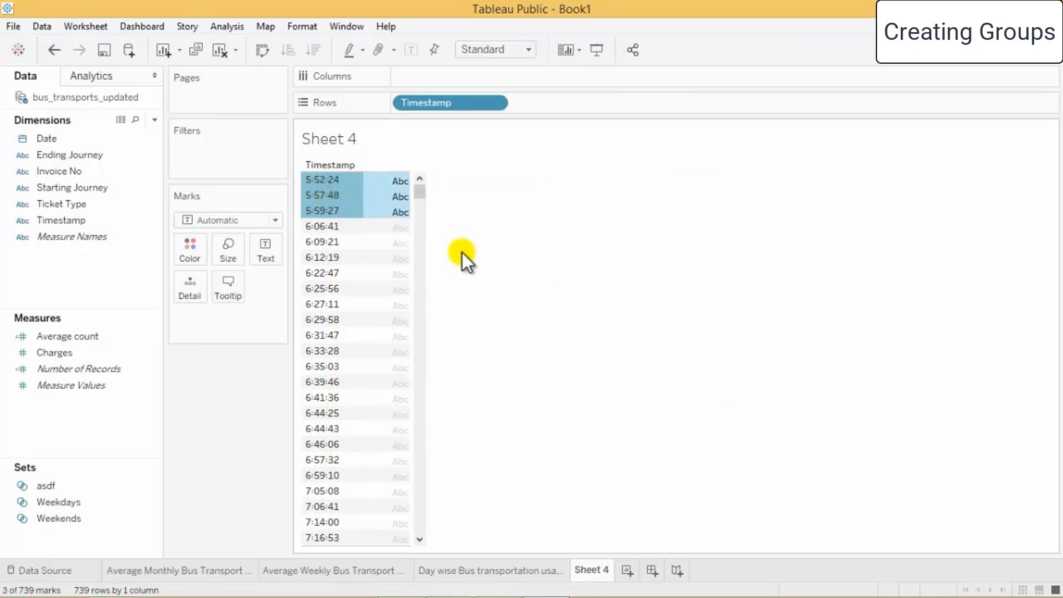
{"action": "mouse_move", "coordinate": [315, 192]}
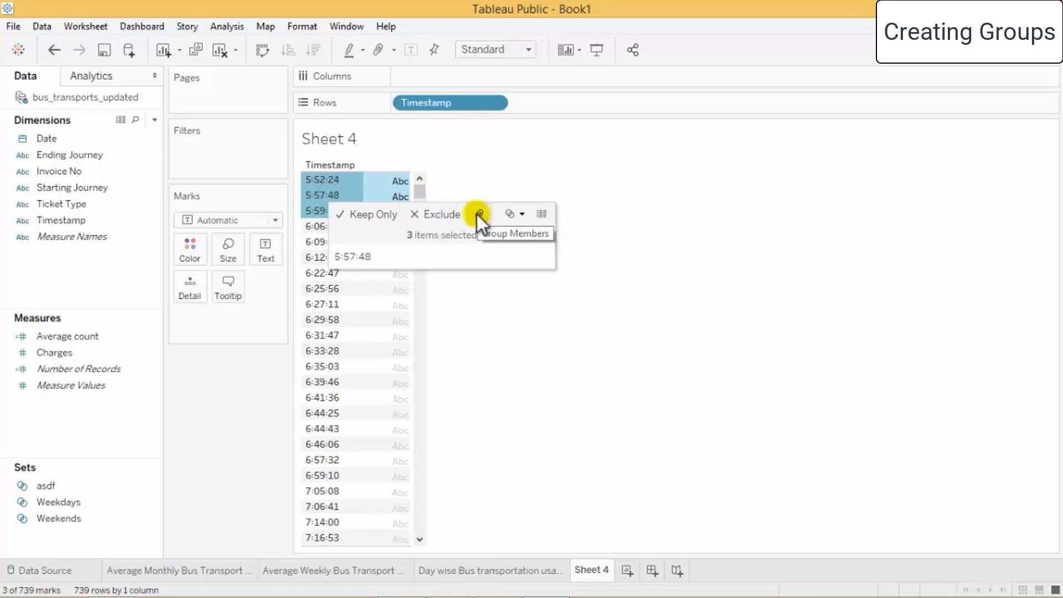
{"action": "left_click", "coordinate": [478, 214]}
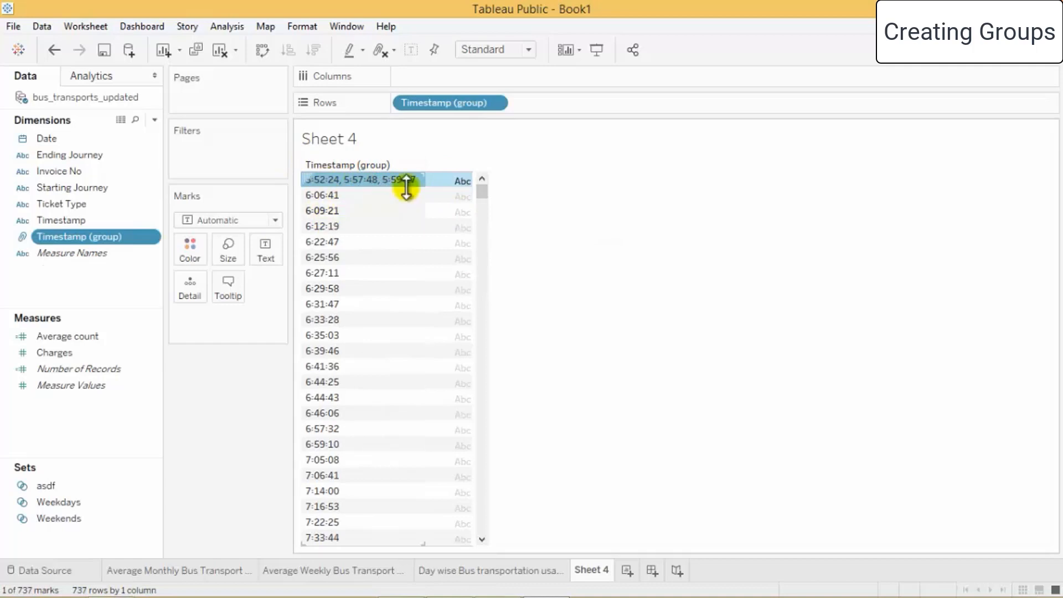
{"action": "left_click", "coordinate": [573, 188]}
{"action": "left_click", "coordinate": [379, 182]}
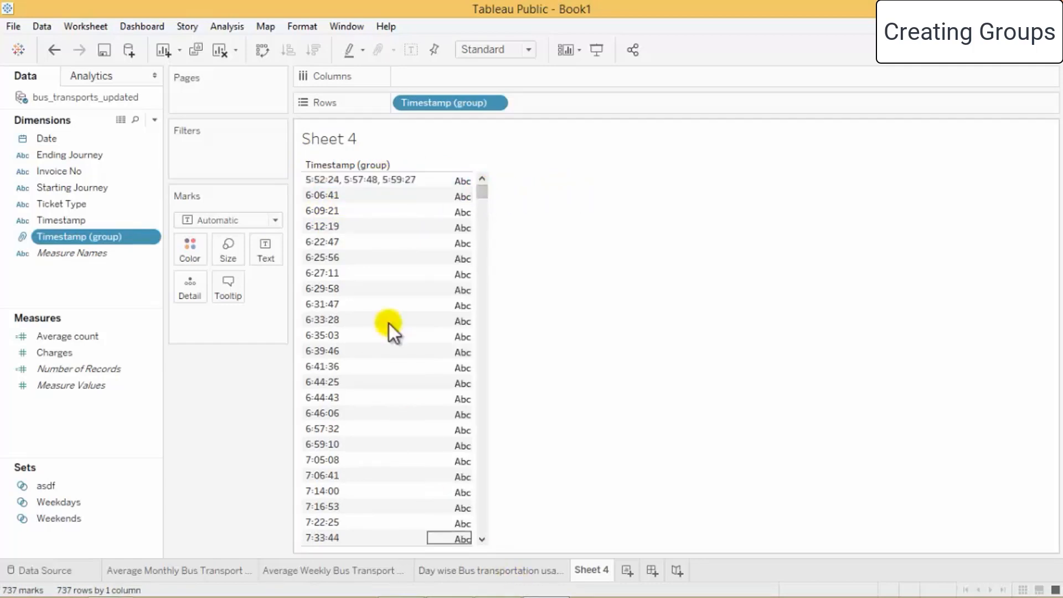
Replace the grouped Timestamp field in Rows with the Date dimension, set to the Weekday level.
{"action": "left_click_drag", "start_coordinate": [449, 105], "coordinate": [201, 410]}
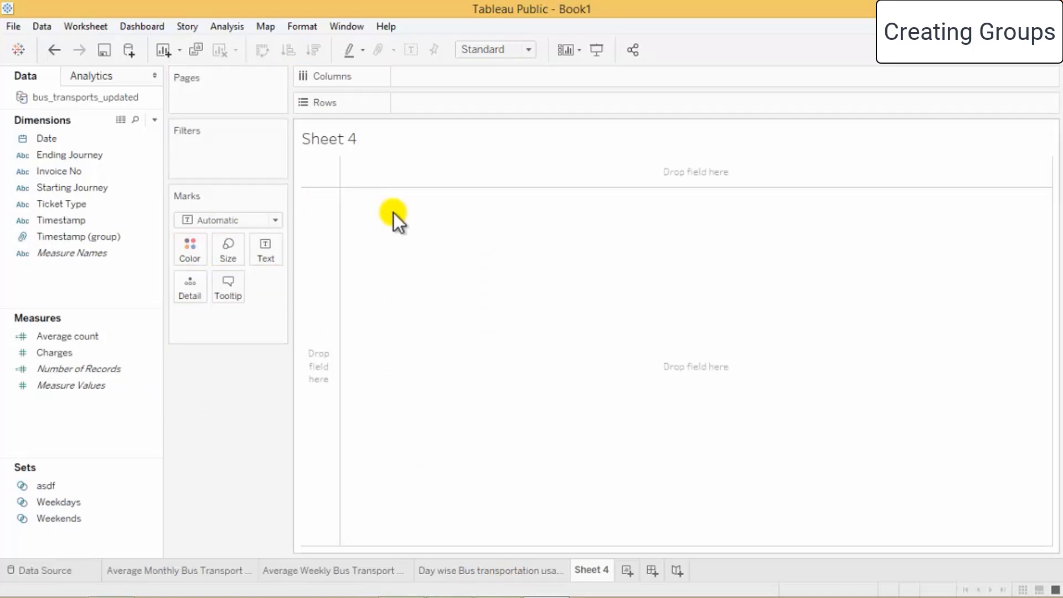
{"action": "left_click_drag", "start_coordinate": [49, 138], "coordinate": [426, 105]}
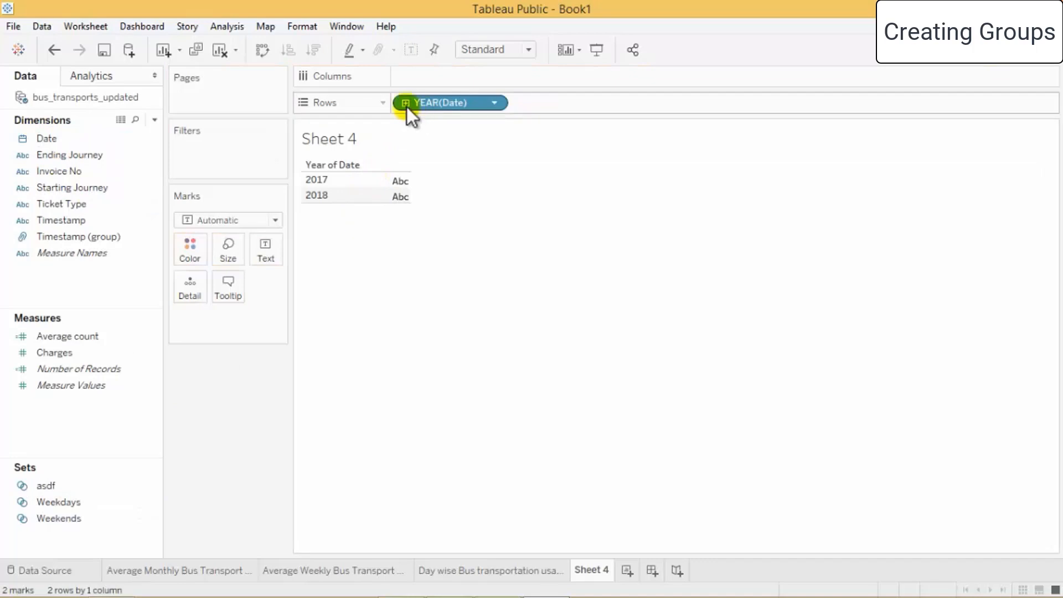
{"action": "right_click", "coordinate": [421, 103]}
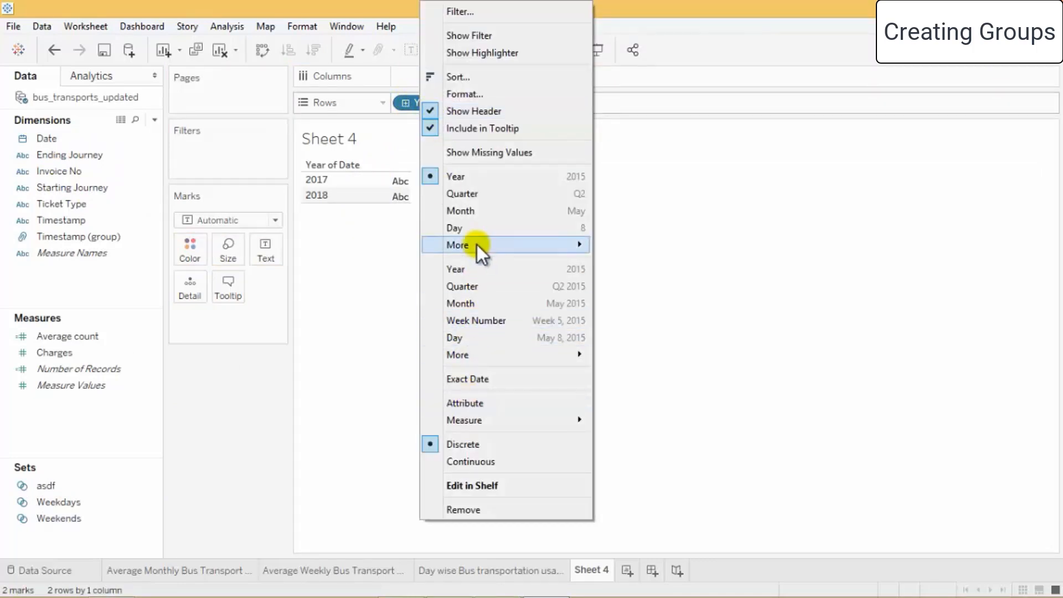
{"action": "mouse_move", "coordinate": [480, 244]}
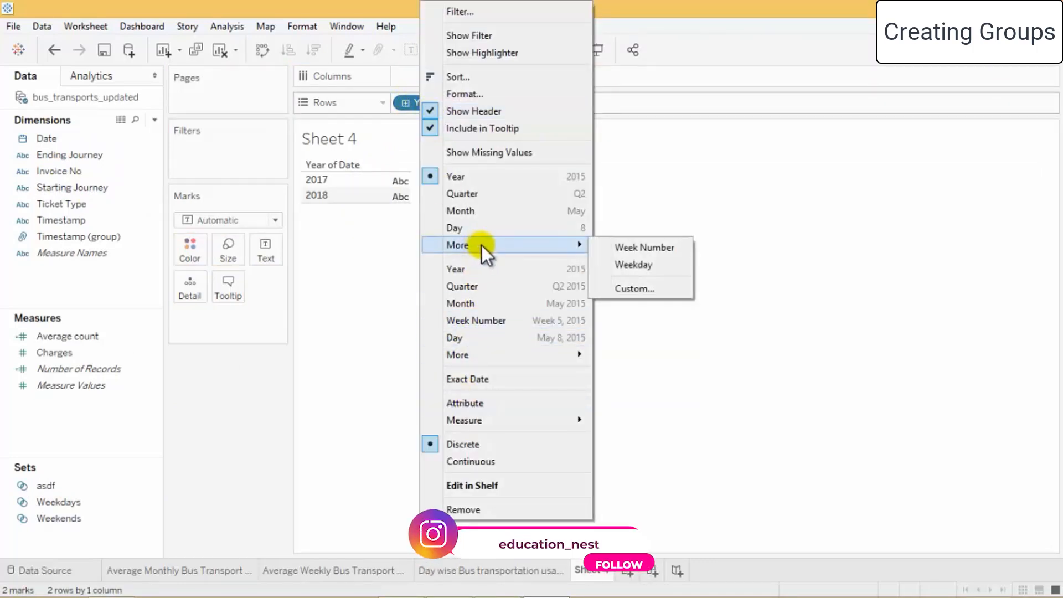
{"action": "left_click", "coordinate": [673, 265]}
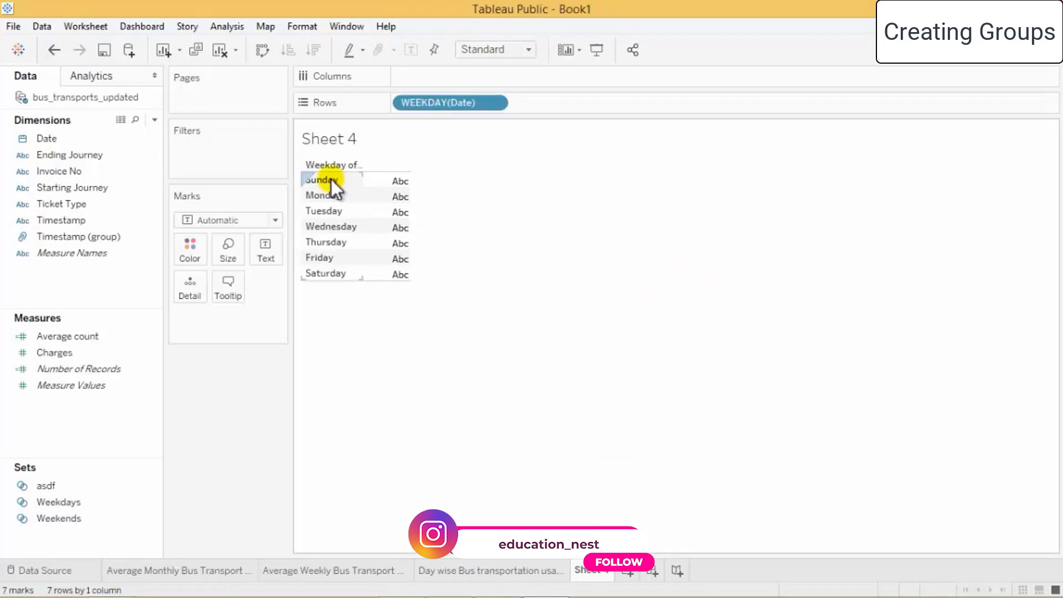
Select Sunday with Saturday, and separately Monday through Thursday, to check which options are offered for the selected weekdays.
{"action": "left_click", "coordinate": [332, 179]}
{"action": "left_click", "coordinate": [343, 275], "text": "ctrl"}
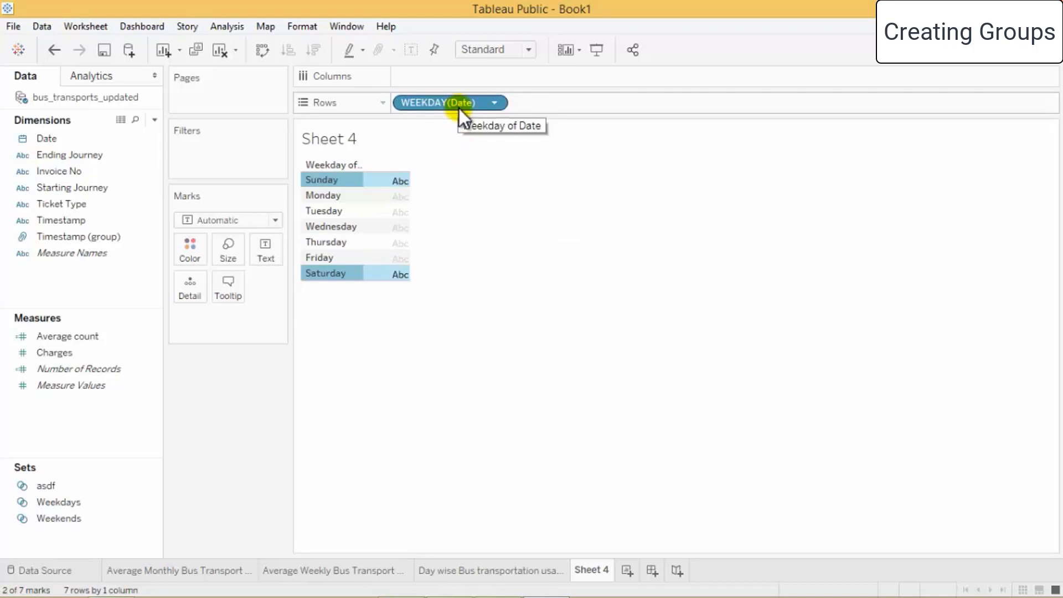
{"action": "left_click", "coordinate": [344, 195]}
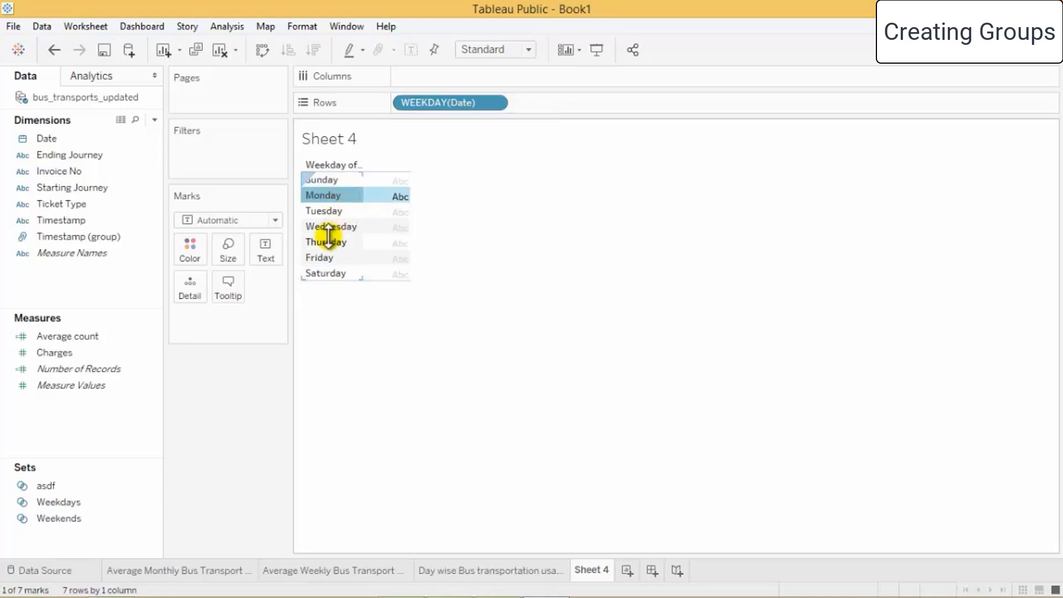
{"action": "left_click", "coordinate": [333, 214], "text": "ctrl"}
{"action": "left_click", "coordinate": [334, 227], "text": "ctrl"}
{"action": "left_click", "coordinate": [333, 230], "text": "ctrl"}
{"action": "left_click", "coordinate": [331, 240], "text": "ctrl"}
{"action": "left_click", "coordinate": [334, 228], "text": "ctrl"}
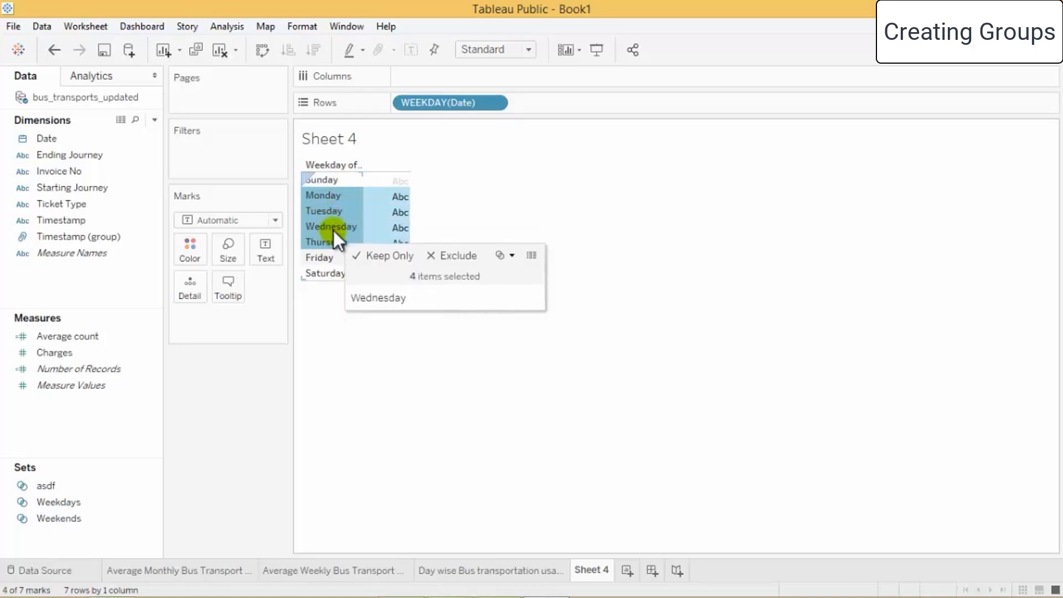
Change the Date field in Rows to the discrete Day level and select days 1 and 2.
{"action": "left_click", "coordinate": [497, 103]}
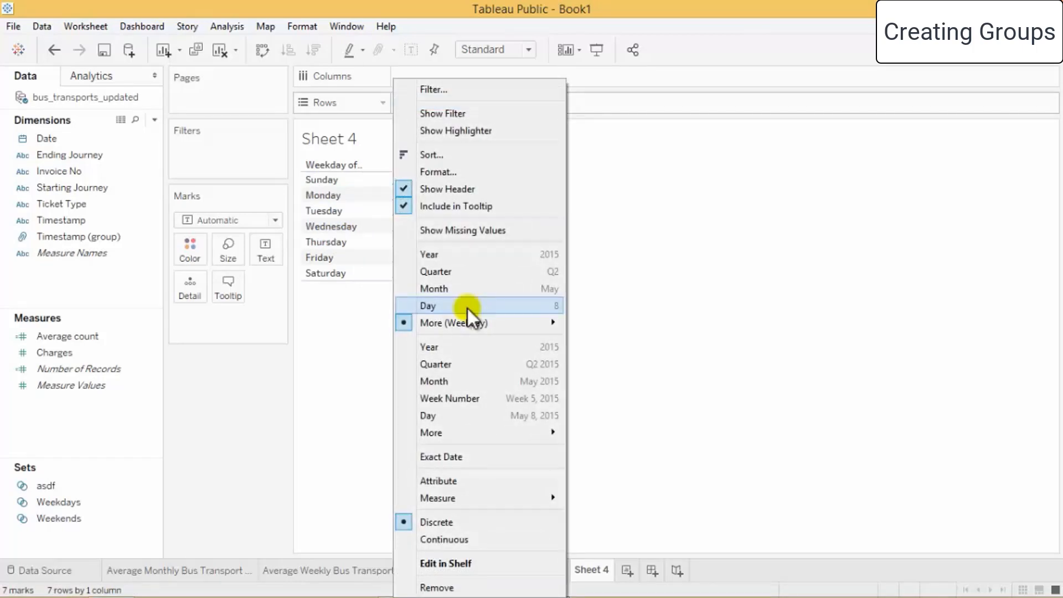
{"action": "left_click", "coordinate": [467, 308]}
{"action": "scroll", "coordinate": [371, 358], "scroll_direction": "down", "scroll_amount": 3}
{"action": "scroll", "coordinate": [366, 332], "scroll_direction": "up", "scroll_amount": 3}
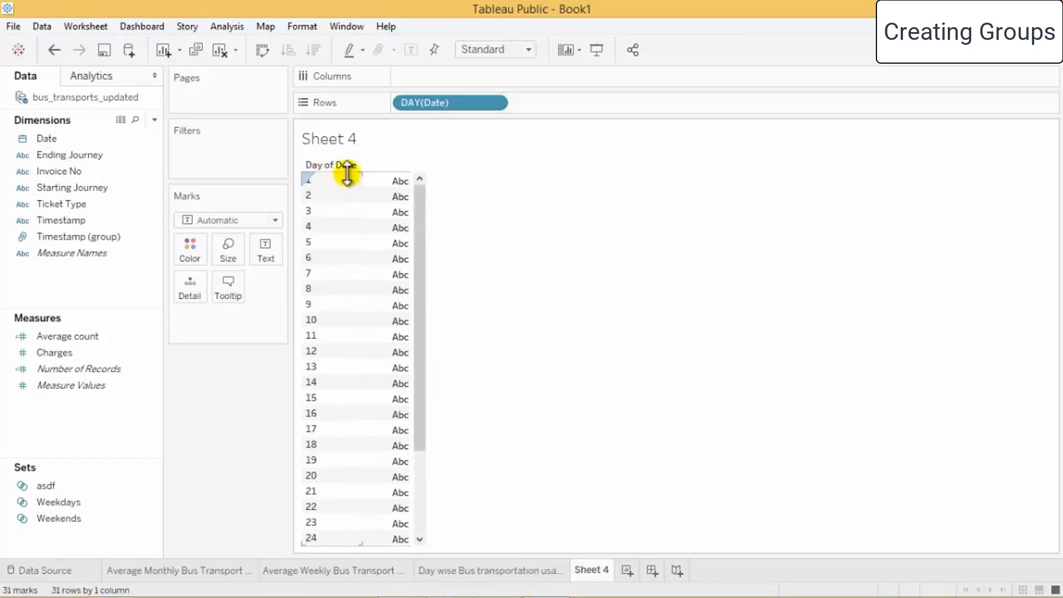
{"action": "left_click", "coordinate": [341, 183]}
{"action": "left_click", "coordinate": [339, 191], "text": "ctrl"}
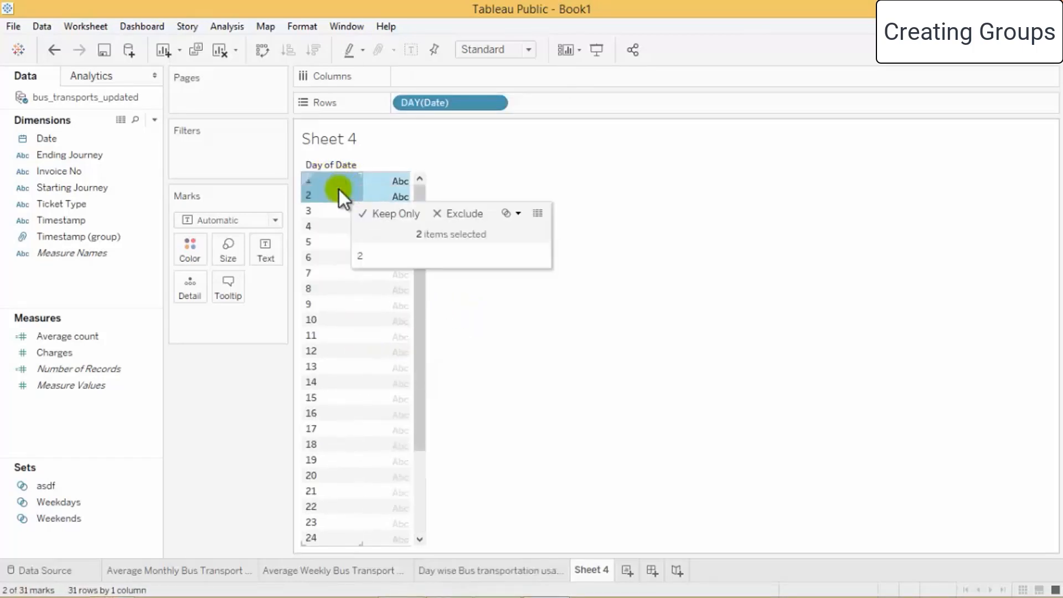
Check the grouping options offered for days 1 and 2, and replace the Date field in Rows with Timestamp (group).
{"action": "left_click", "coordinate": [515, 213]}
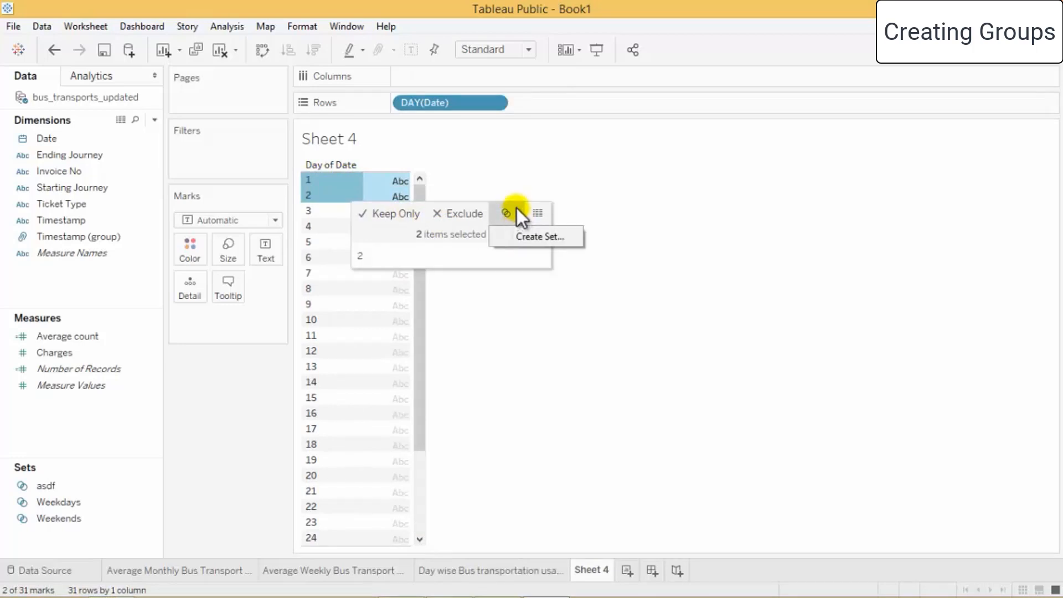
{"action": "left_click", "coordinate": [520, 155]}
{"action": "left_click_drag", "start_coordinate": [474, 102], "coordinate": [81, 440]}
{"action": "left_click", "coordinate": [77, 237]}
{"action": "left_click_drag", "start_coordinate": [78, 237], "coordinate": [454, 104]}
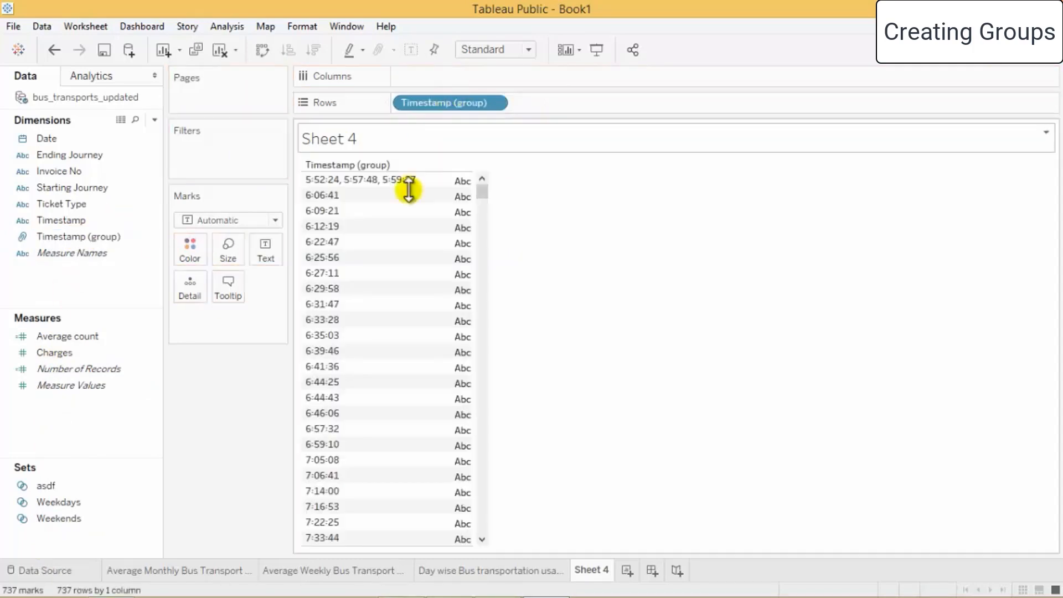
Group the timestamps from 6:06:41 through 6:59:10 into a single member.
{"action": "left_click", "coordinate": [410, 181]}
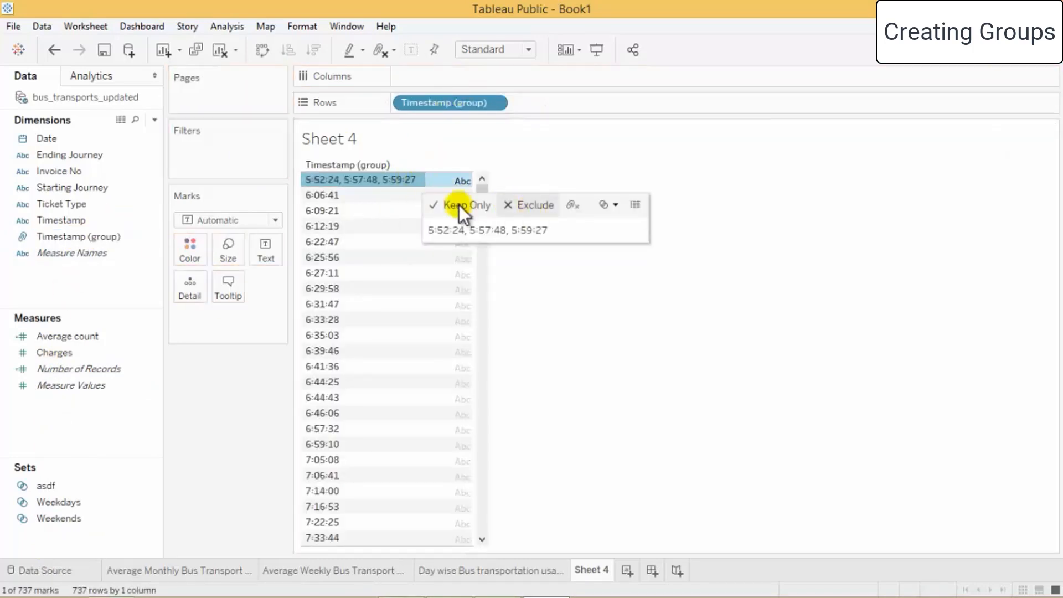
{"action": "left_click", "coordinate": [341, 195]}
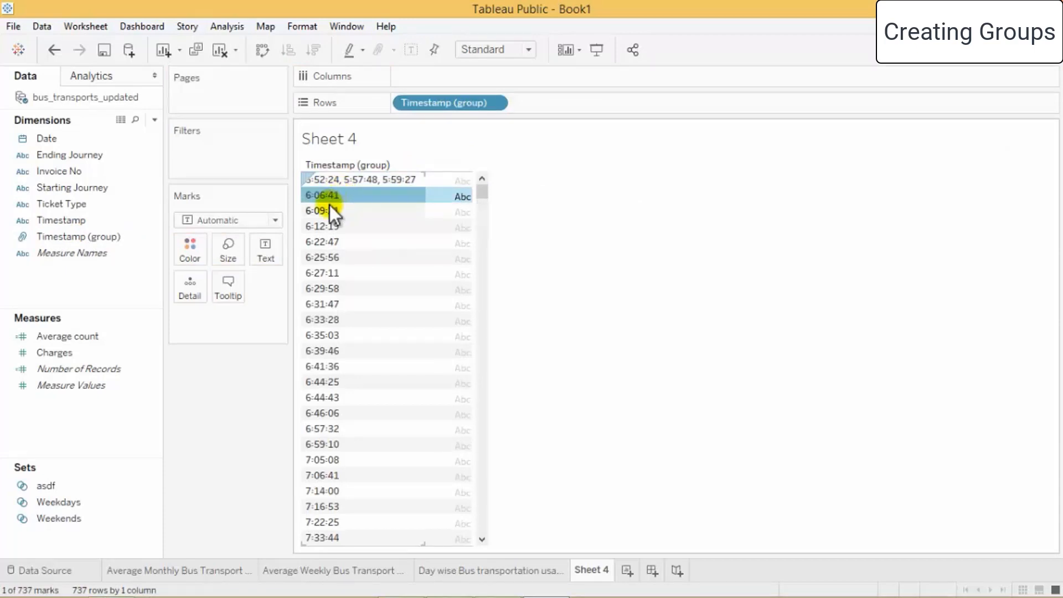
{"action": "left_click", "coordinate": [330, 211], "text": "ctrl"}
{"action": "left_click", "coordinate": [330, 227], "text": "ctrl"}
{"action": "left_click", "coordinate": [329, 242], "text": "ctrl"}
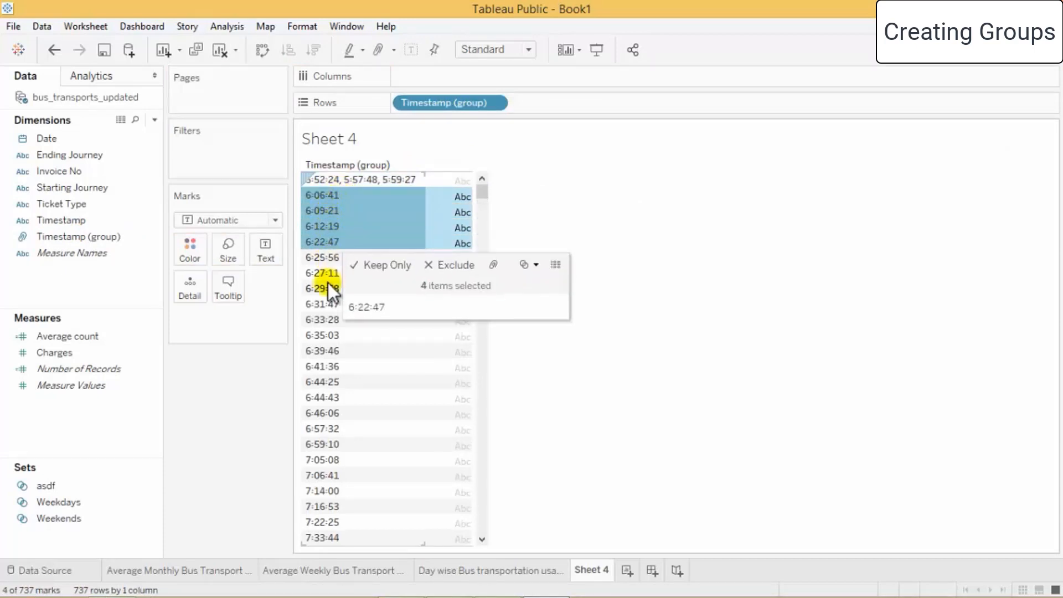
{"action": "left_click", "coordinate": [326, 257], "text": "ctrl"}
{"action": "left_click", "coordinate": [328, 274], "text": "ctrl"}
{"action": "left_click", "coordinate": [327, 288], "text": "ctrl"}
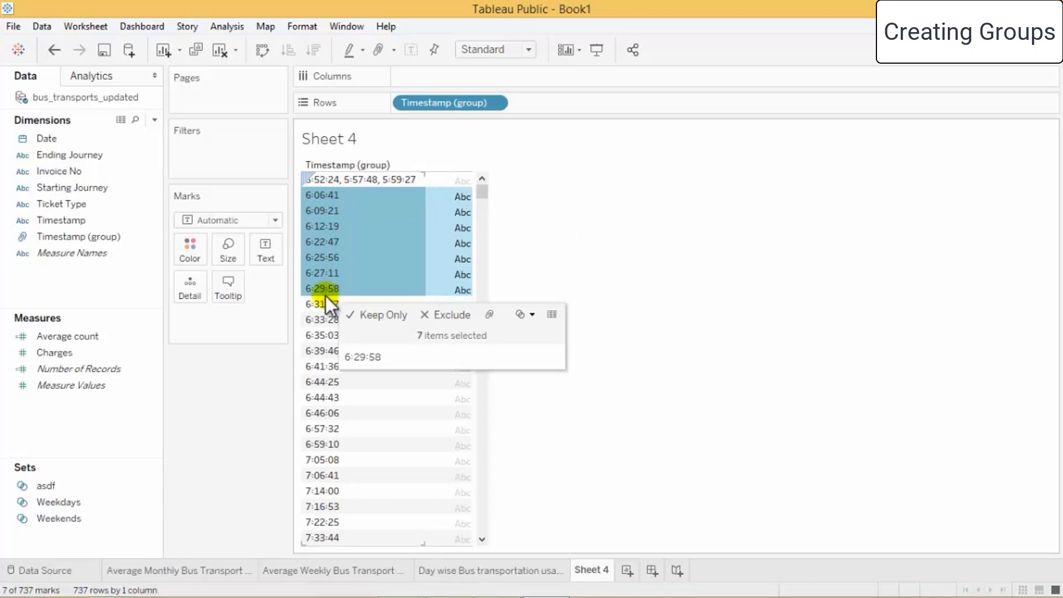
{"action": "left_click", "coordinate": [327, 304], "text": "ctrl"}
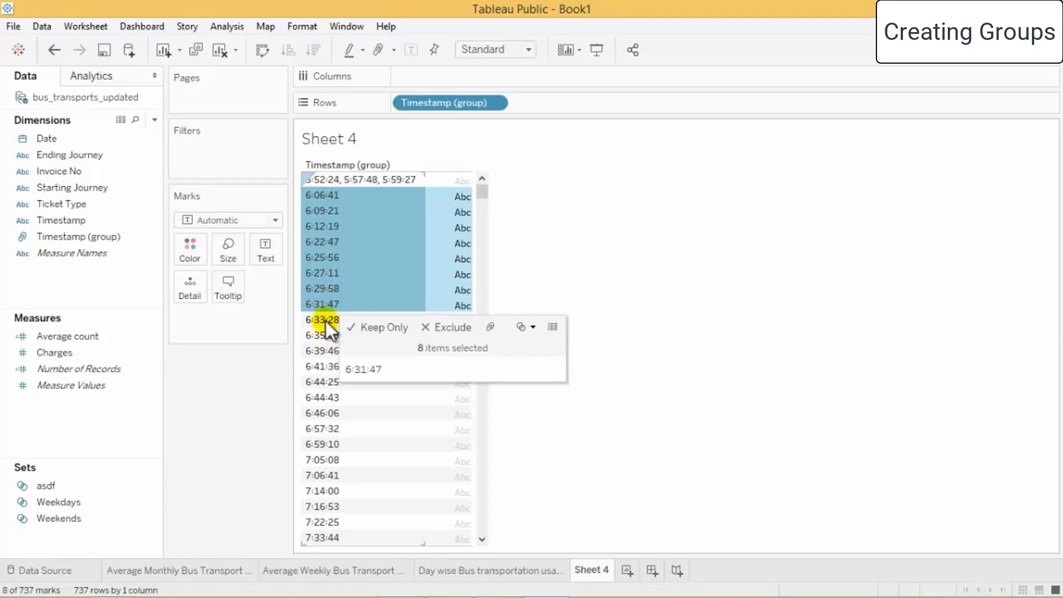
{"action": "left_click", "coordinate": [326, 320], "text": "ctrl"}
{"action": "left_click", "coordinate": [328, 335], "text": "ctrl"}
{"action": "left_click", "coordinate": [325, 352], "text": "ctrl"}
{"action": "left_click", "coordinate": [325, 368], "text": "ctrl"}
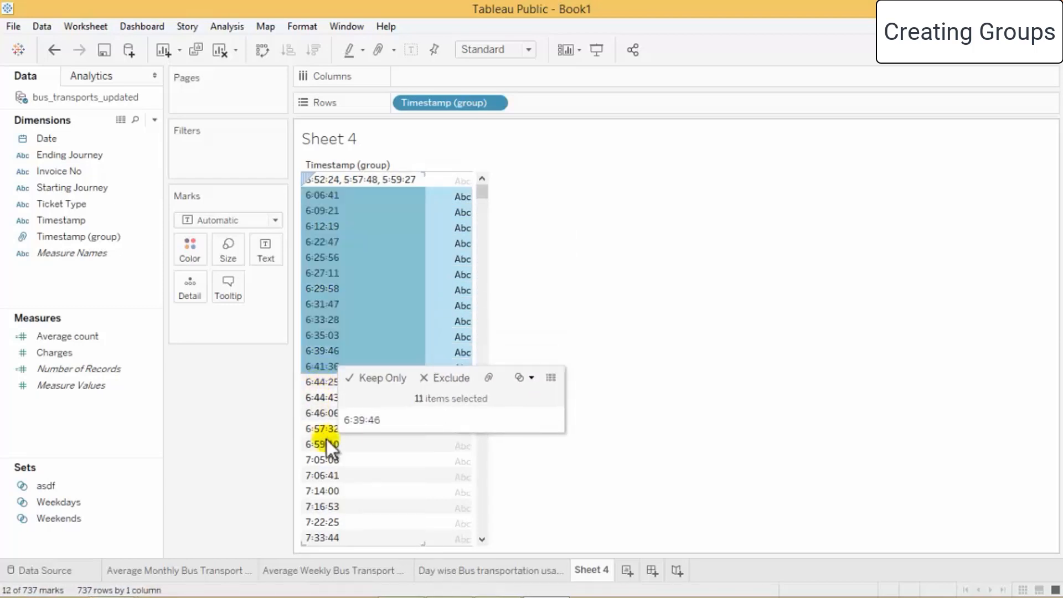
{"action": "left_click", "coordinate": [325, 443], "text": "ctrl"}
{"action": "left_click", "coordinate": [319, 428], "text": "ctrl"}
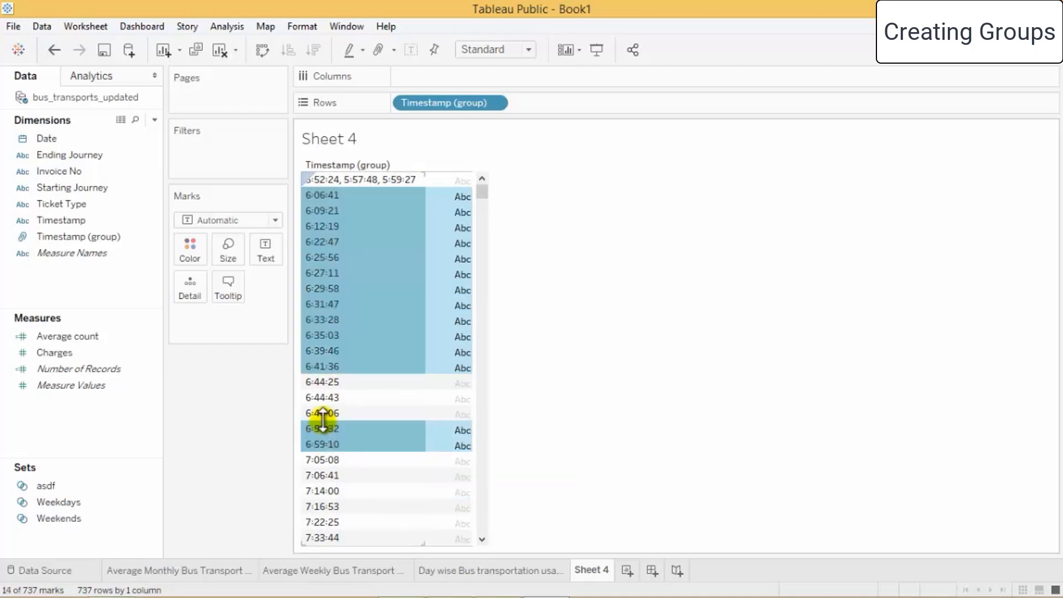
{"action": "left_click", "coordinate": [325, 413], "text": "ctrl"}
{"action": "left_click", "coordinate": [326, 398], "text": "ctrl"}
{"action": "left_click", "coordinate": [328, 382], "text": "ctrl"}
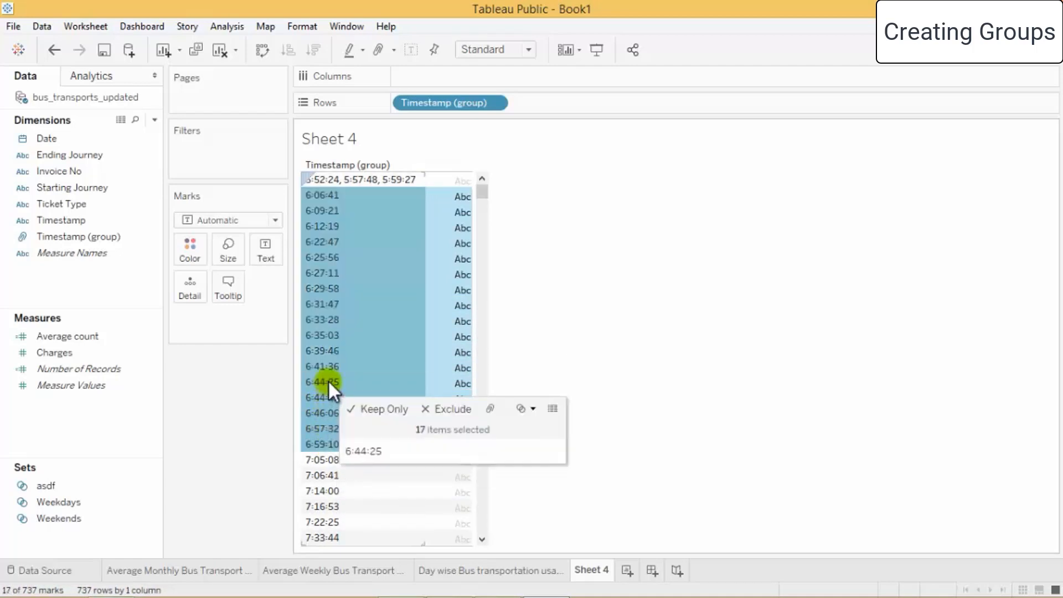
{"action": "left_click", "coordinate": [488, 410]}
{"action": "left_click", "coordinate": [323, 211]}
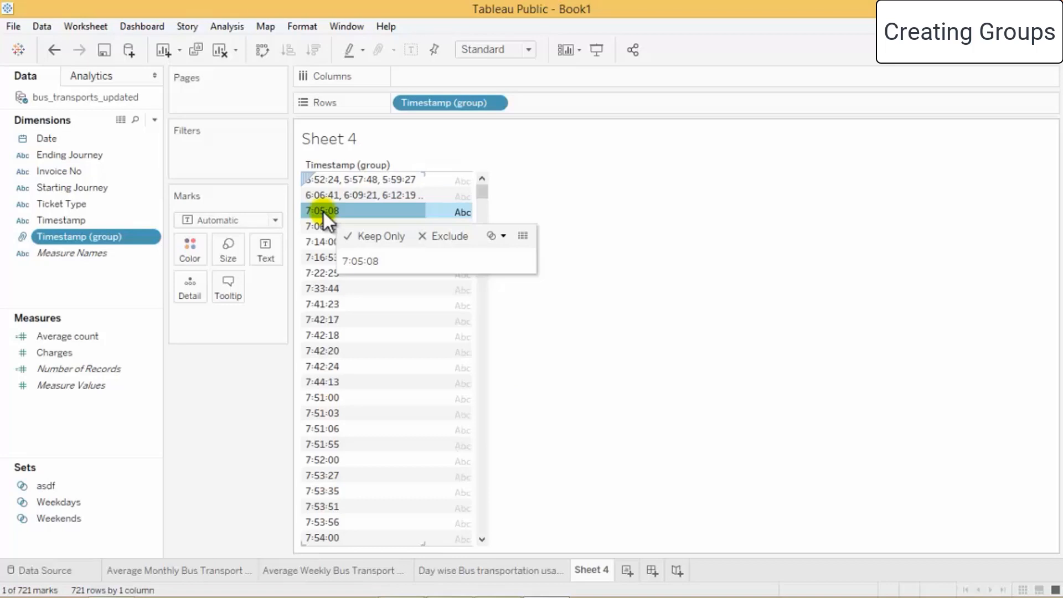
{"action": "scroll", "coordinate": [324, 211], "scroll_direction": "down", "scroll_amount": 1}
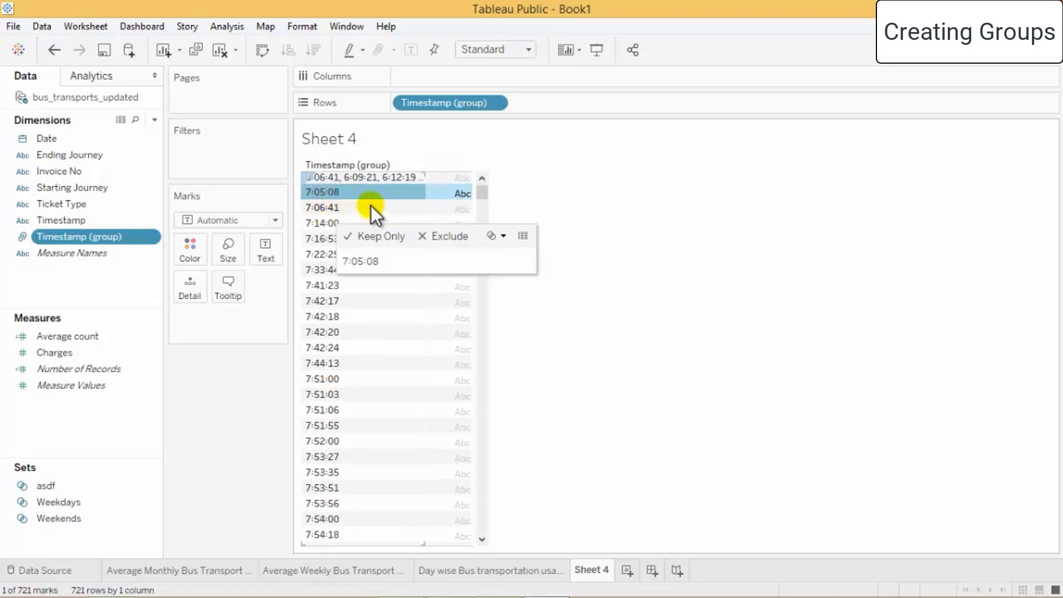
{"action": "left_click", "coordinate": [371, 207], "text": "ctrl"}
{"action": "left_click", "coordinate": [323, 223], "text": "ctrl"}
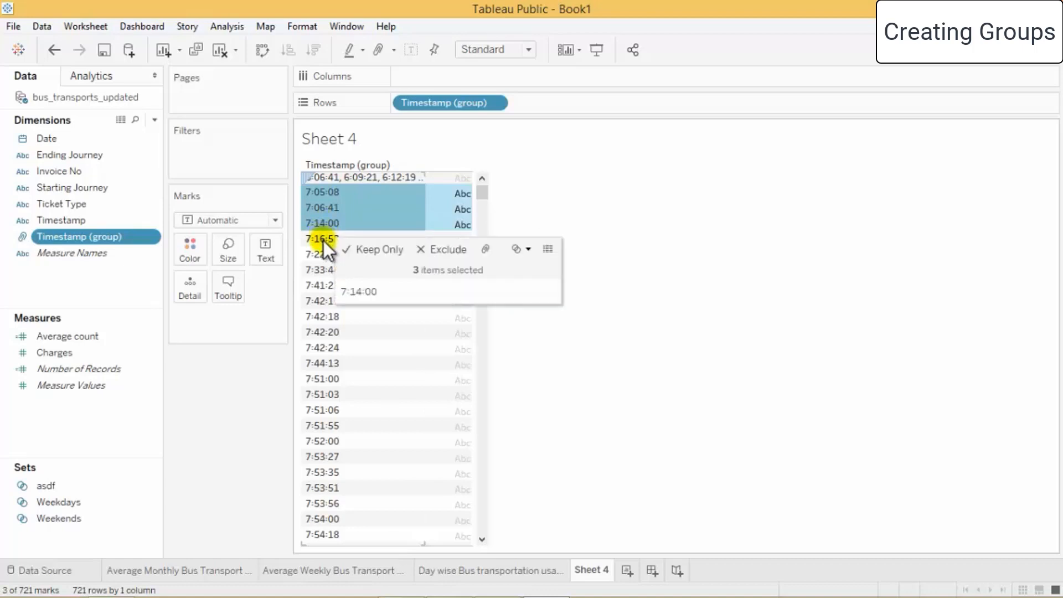
{"action": "left_click", "coordinate": [324, 239], "text": "ctrl"}
{"action": "left_click", "coordinate": [321, 254], "text": "ctrl"}
{"action": "left_click", "coordinate": [320, 269], "text": "ctrl"}
{"action": "left_click", "coordinate": [320, 285], "text": "ctrl"}
{"action": "left_click", "coordinate": [320, 301], "text": "ctrl"}
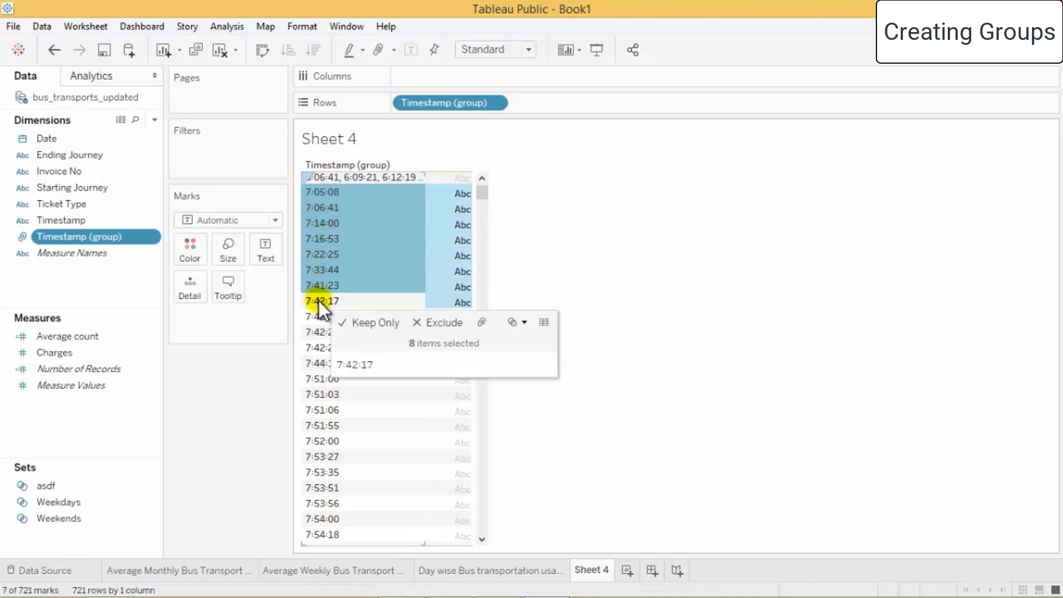
{"action": "left_click", "coordinate": [320, 316], "text": "ctrl"}
{"action": "left_click", "coordinate": [320, 331], "text": "ctrl"}
{"action": "left_click", "coordinate": [319, 347], "text": "ctrl"}
{"action": "left_click", "coordinate": [319, 364], "text": "ctrl"}
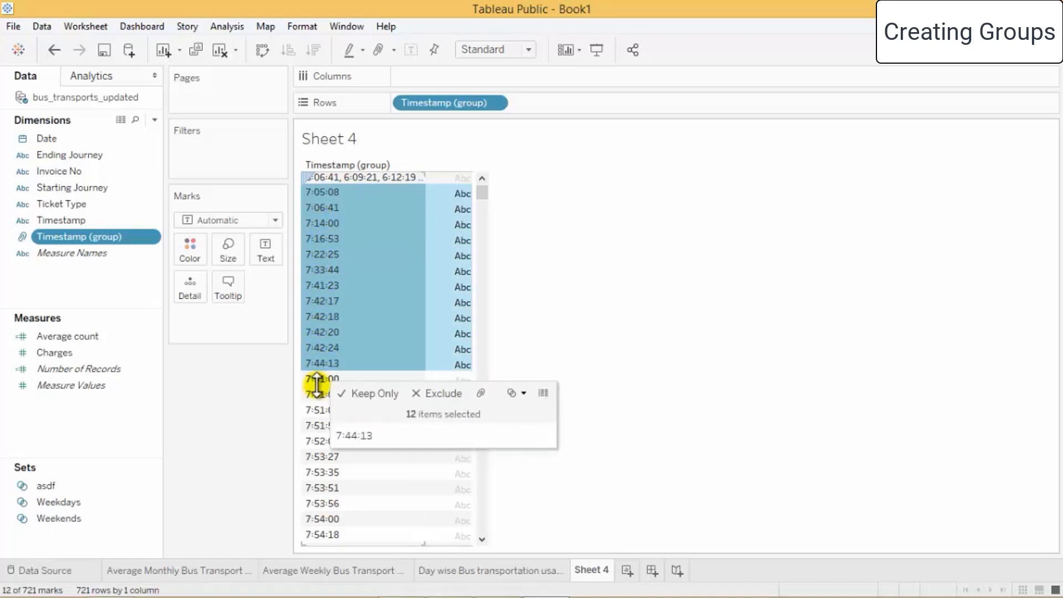
{"action": "left_click", "coordinate": [323, 381], "text": "ctrl"}
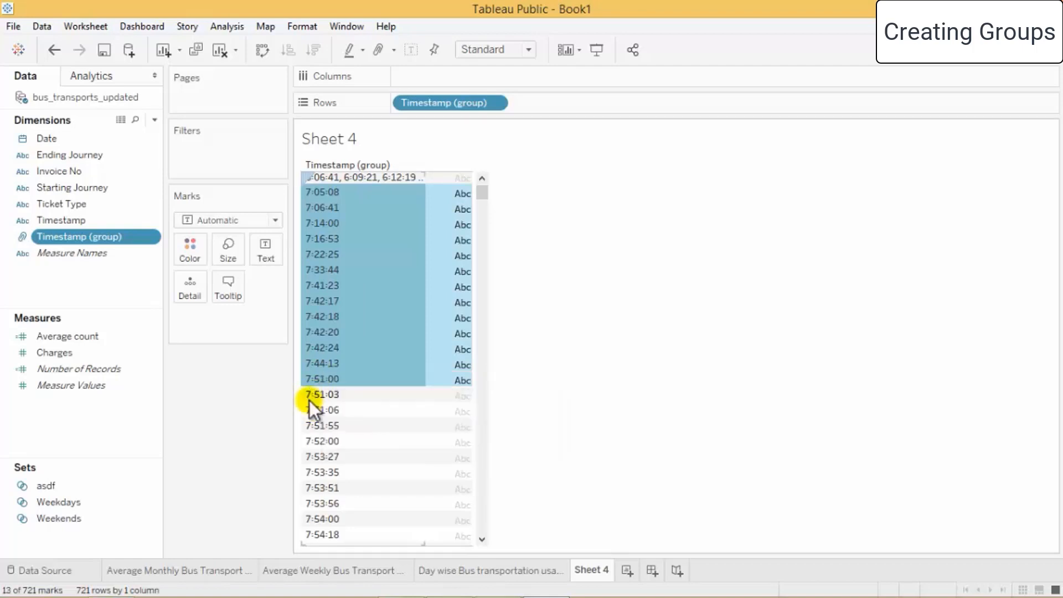
{"action": "left_click", "coordinate": [311, 399], "text": "ctrl"}
{"action": "left_click", "coordinate": [311, 409], "text": "ctrl"}
{"action": "scroll", "coordinate": [343, 495], "scroll_direction": "down", "scroll_amount": 5}
{"action": "scroll", "coordinate": [344, 495], "scroll_direction": "up", "scroll_amount": 1}
{"action": "scroll", "coordinate": [472, 233], "scroll_direction": "up", "scroll_amount": 1}
{"action": "left_click", "coordinate": [339, 239], "text": "ctrl"}
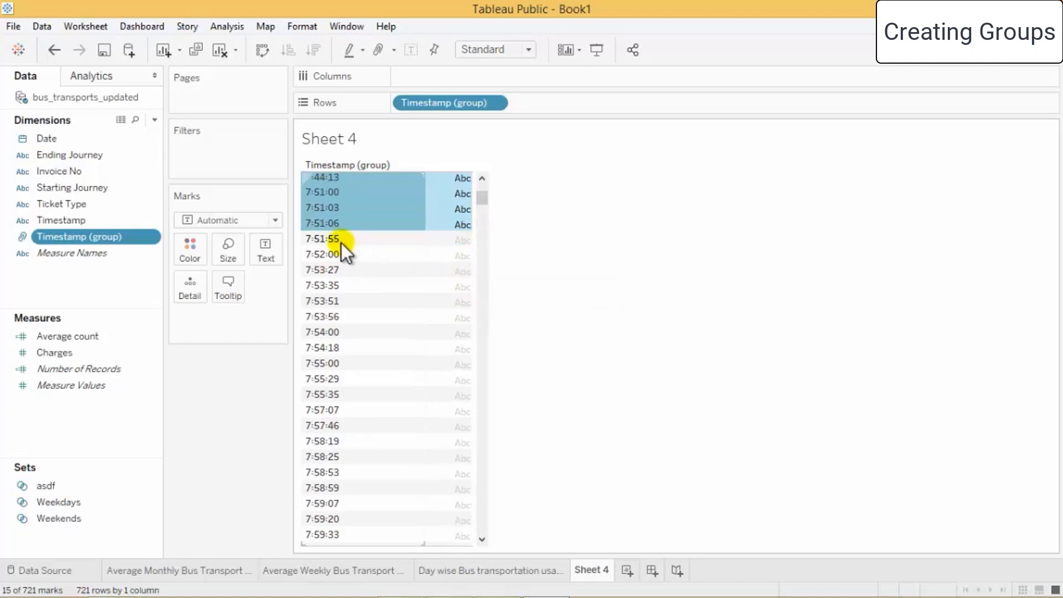
{"action": "left_click", "coordinate": [330, 255], "text": "ctrl"}
{"action": "left_click", "coordinate": [321, 270], "text": "ctrl"}
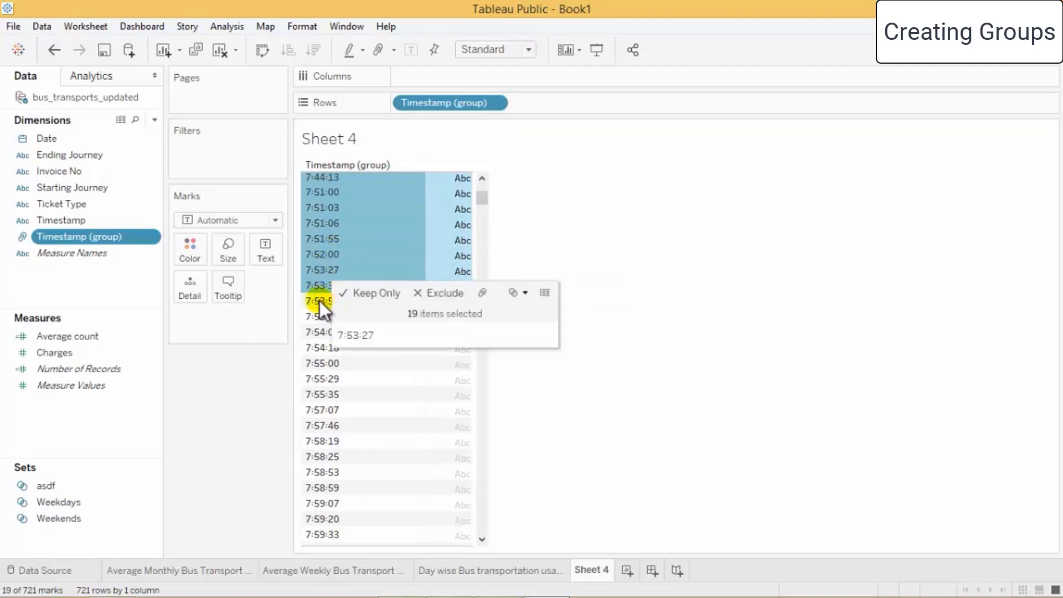
{"action": "left_click", "coordinate": [320, 286], "text": "ctrl"}
{"action": "left_click", "coordinate": [321, 300], "text": "ctrl"}
{"action": "left_click", "coordinate": [318, 321], "text": "ctrl"}
{"action": "left_click", "coordinate": [569, 304]}
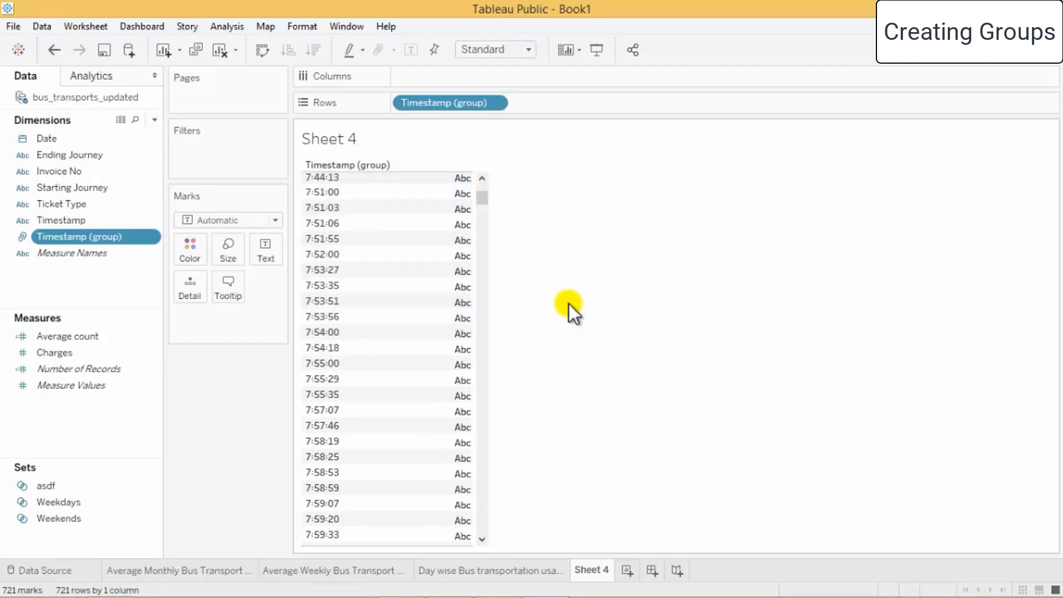
Set the mark type to Bar and plot Number of Records in Rows against Timestamp (group) in Columns.
{"action": "left_click", "coordinate": [222, 220]}
{"action": "left_click", "coordinate": [221, 219]}
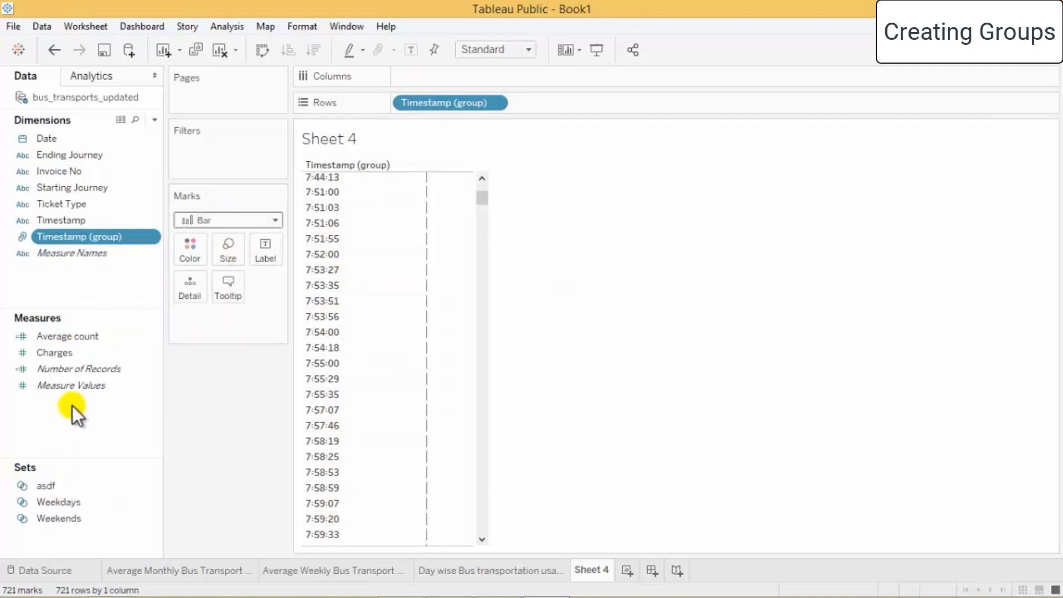
{"action": "mouse_move", "coordinate": [81, 371]}
{"action": "left_mouse_down"}
{"action": "mouse_move", "coordinate": [620, 88]}
{"action": "mouse_move", "coordinate": [415, 88]}
{"action": "mouse_move", "coordinate": [431, 85]}
{"action": "left_mouse_up"}
{"action": "mouse_move", "coordinate": [488, 102]}
{"action": "left_mouse_down"}
{"action": "mouse_move", "coordinate": [577, 77]}
{"action": "mouse_move", "coordinate": [488, 82]}
{"action": "mouse_move", "coordinate": [453, 71]}
{"action": "left_mouse_up"}
{"action": "left_click_drag", "start_coordinate": [549, 73], "coordinate": [507, 107]}
{"action": "left_click", "coordinate": [381, 436]}
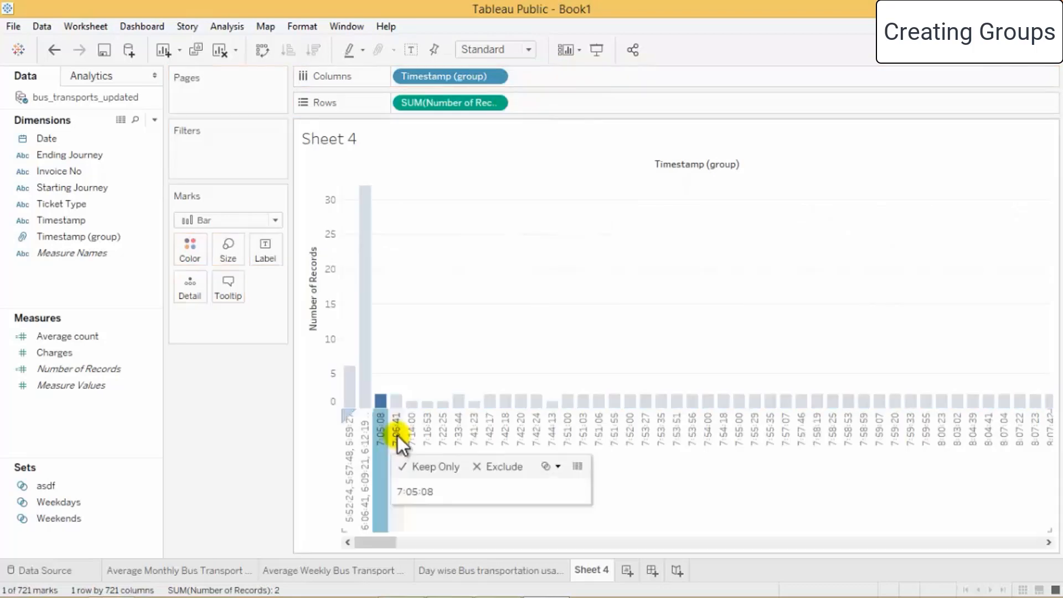
{"action": "left_click", "coordinate": [397, 436], "text": "ctrl"}
{"action": "left_click", "coordinate": [413, 433], "text": "ctrl"}
{"action": "left_click", "coordinate": [416, 419]}
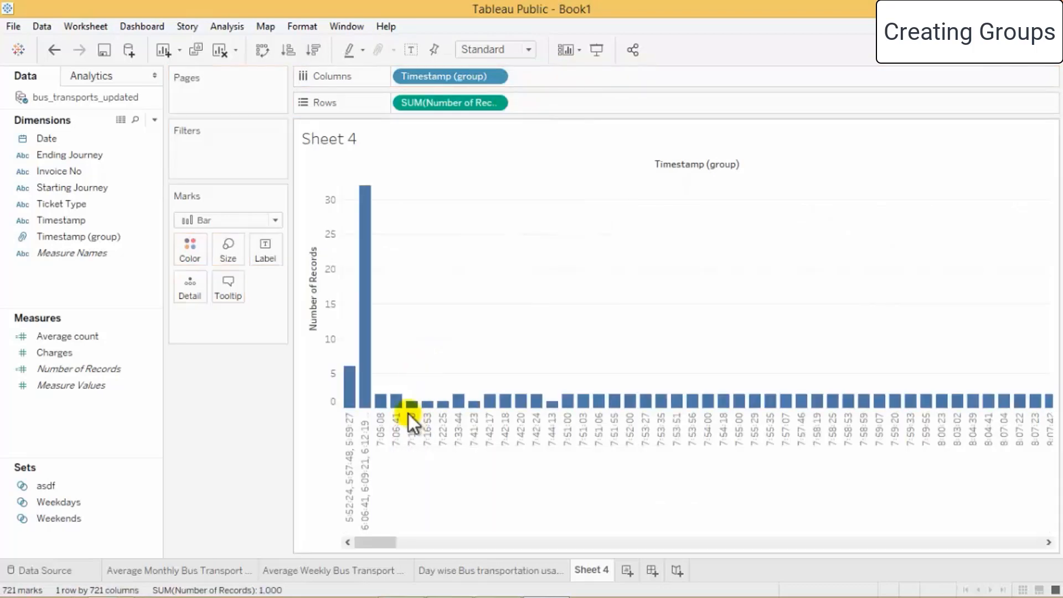
Group the bars for timestamps 7:05:08 through 7:59:55 into a single member.
{"action": "left_click_drag", "start_coordinate": [404, 386], "coordinate": [916, 421]}
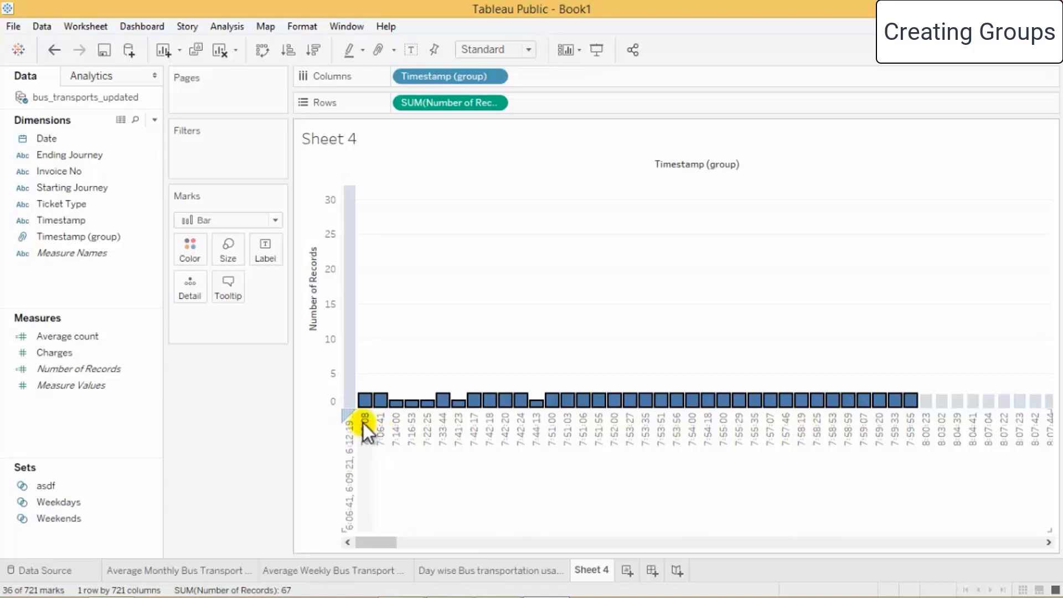
{"action": "right_click", "coordinate": [368, 400]}
{"action": "left_click", "coordinate": [421, 374]}
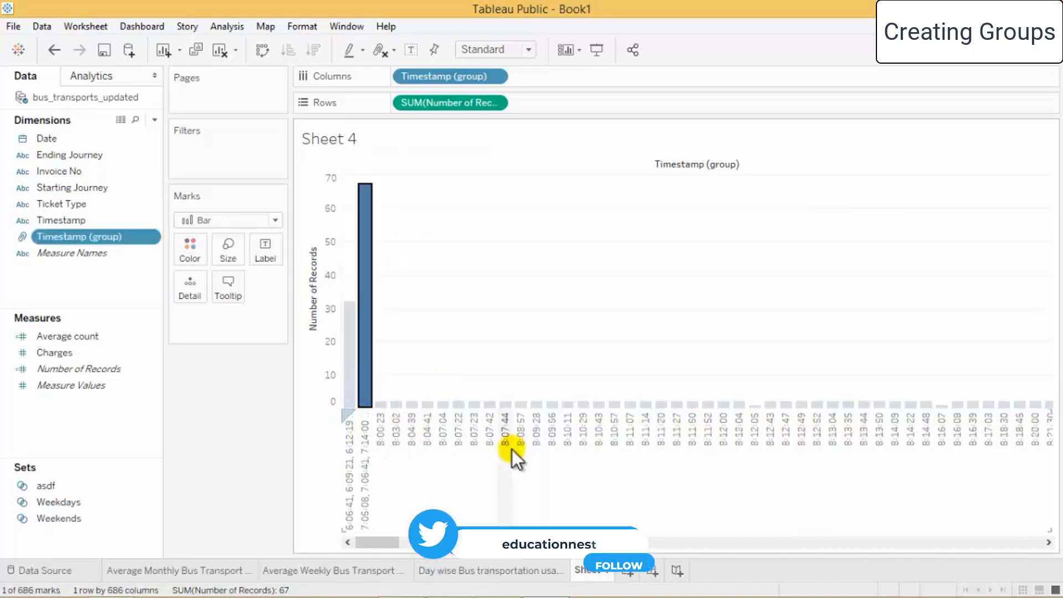
Group the bars for timestamps 8:00:23 through 8:40:04 into a single member.
{"action": "left_click", "coordinate": [379, 404]}
{"action": "left_click_drag", "start_coordinate": [383, 393], "coordinate": [1059, 438]}
{"action": "left_click_drag", "start_coordinate": [949, 432], "coordinate": [941, 451]}
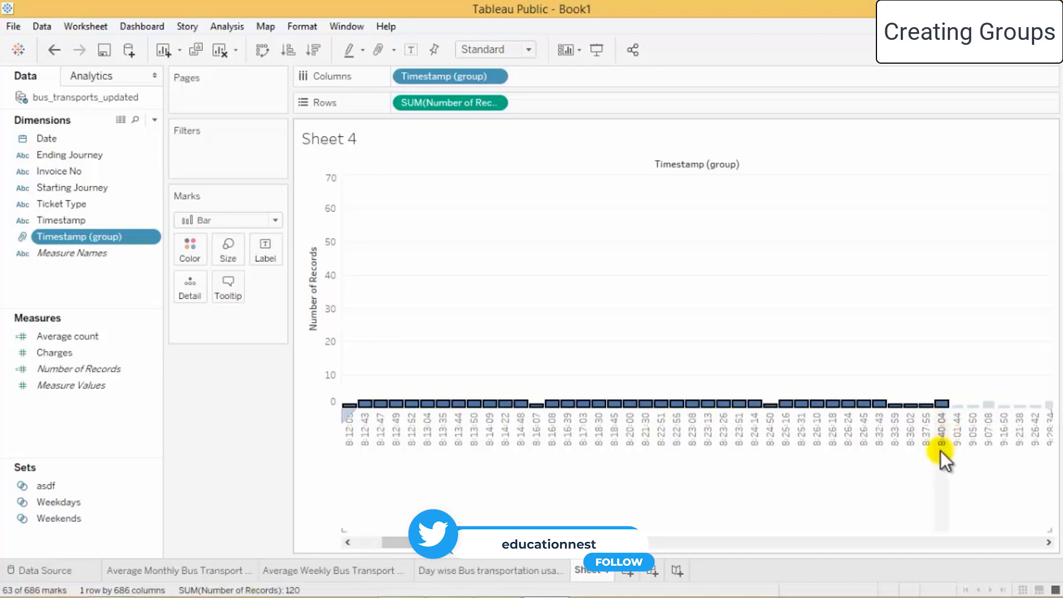
{"action": "right_click", "coordinate": [947, 404]}
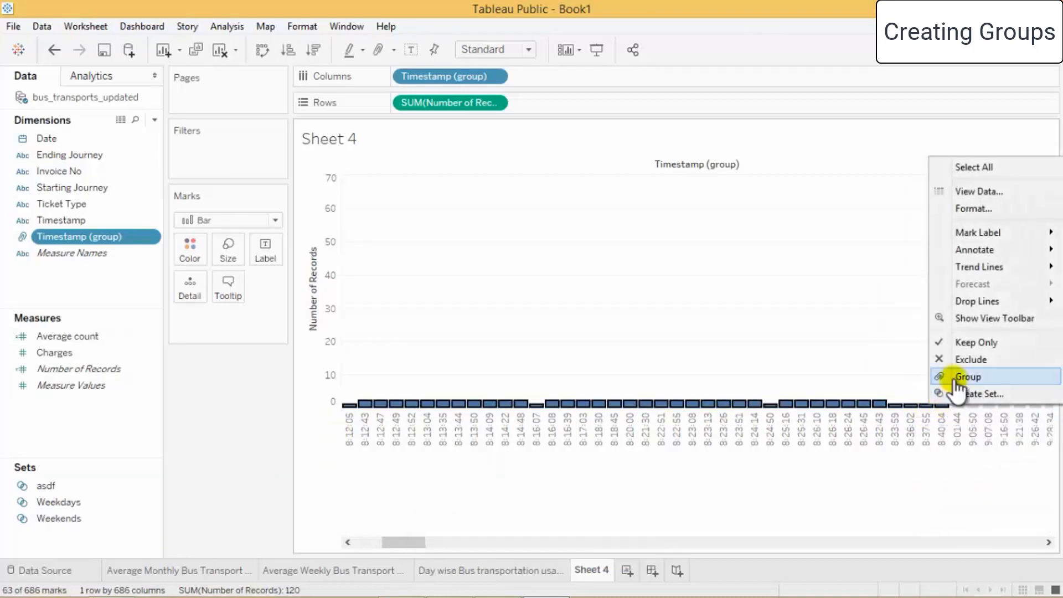
{"action": "left_click", "coordinate": [949, 377]}
Group the bars for timestamps 9:01:44 through 9:58:27 into a single member.
{"action": "left_click_drag", "start_coordinate": [421, 543], "coordinate": [323, 530]}
{"action": "left_click_drag", "start_coordinate": [414, 397], "coordinate": [556, 404]}
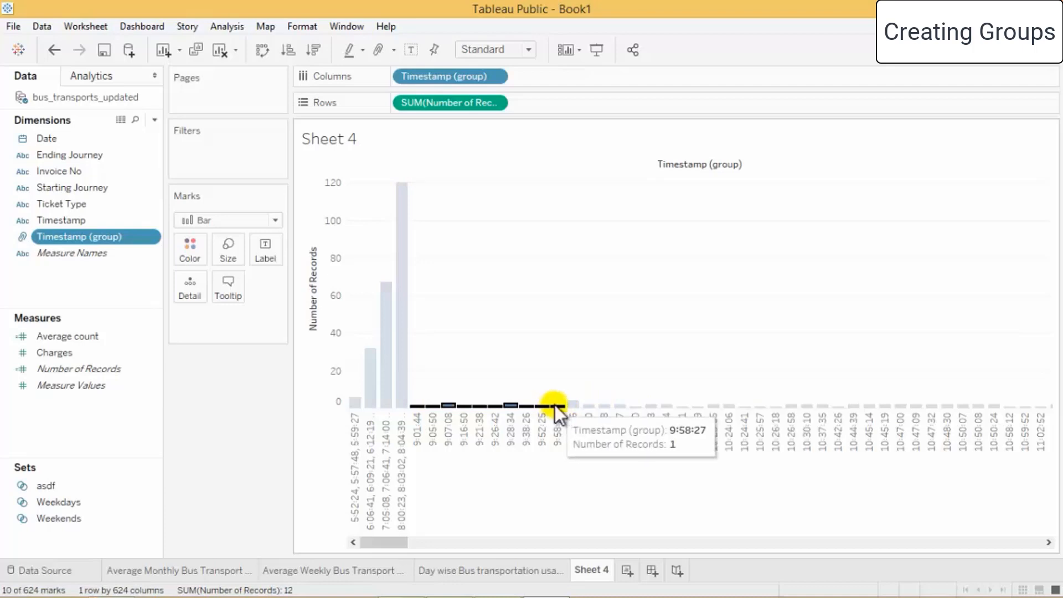
{"action": "right_click", "coordinate": [556, 404]}
{"action": "left_click", "coordinate": [591, 382]}
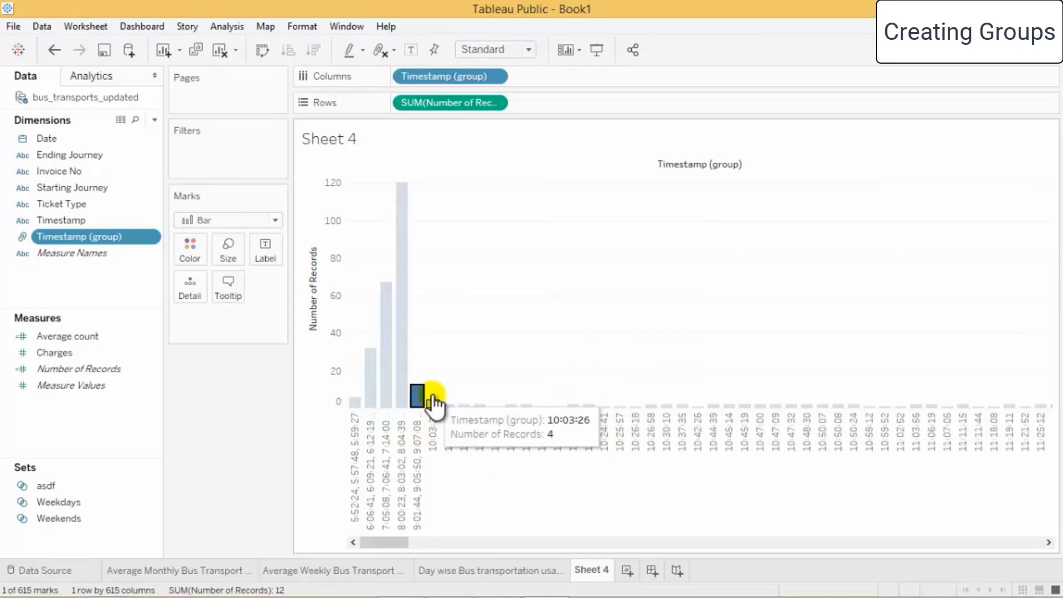
Group the bars for timestamps 10:03:26 through 10:59:52 into a single member.
{"action": "left_click_drag", "start_coordinate": [432, 400], "coordinate": [846, 459]}
{"action": "right_click", "coordinate": [759, 407]}
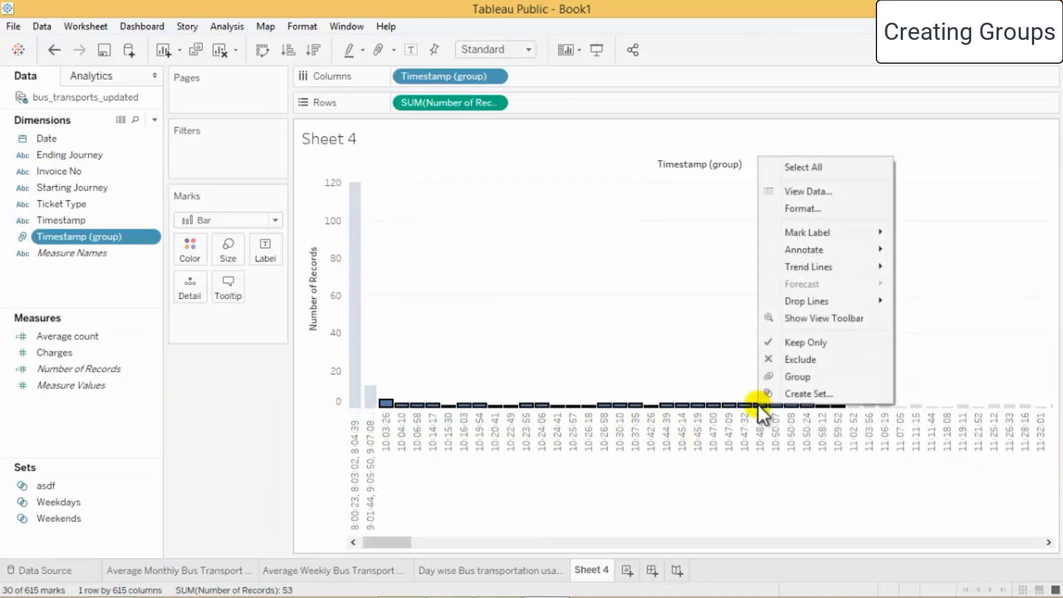
{"action": "left_click", "coordinate": [800, 375]}
Group the bars for timestamps 11:02:52 through 11:44:24 and ungroup them again.
{"action": "left_click_drag", "start_coordinate": [399, 391], "coordinate": [691, 441]}
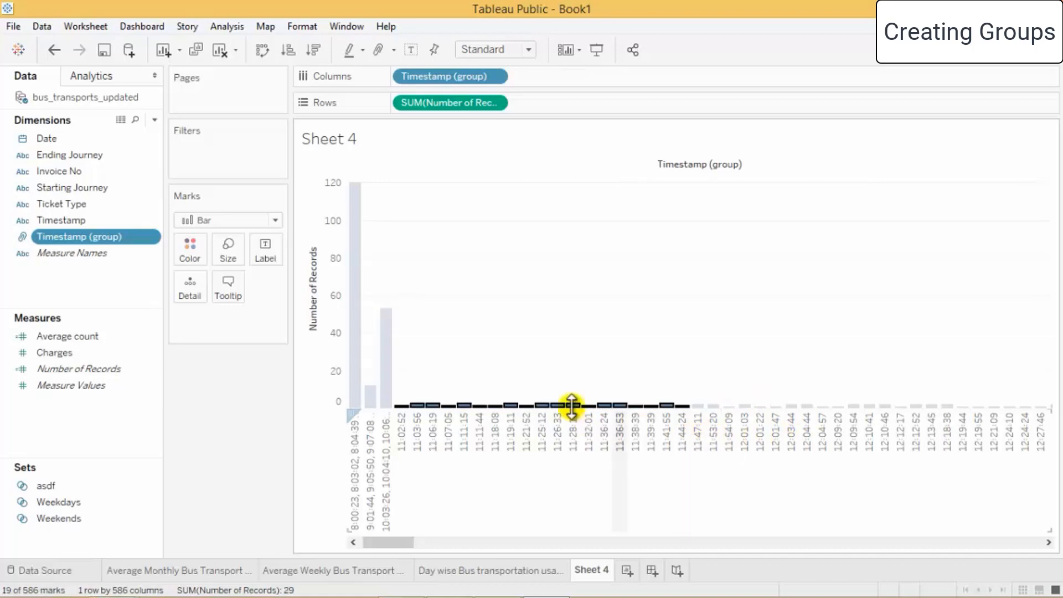
{"action": "right_click", "coordinate": [575, 405]}
{"action": "left_click", "coordinate": [614, 378]}
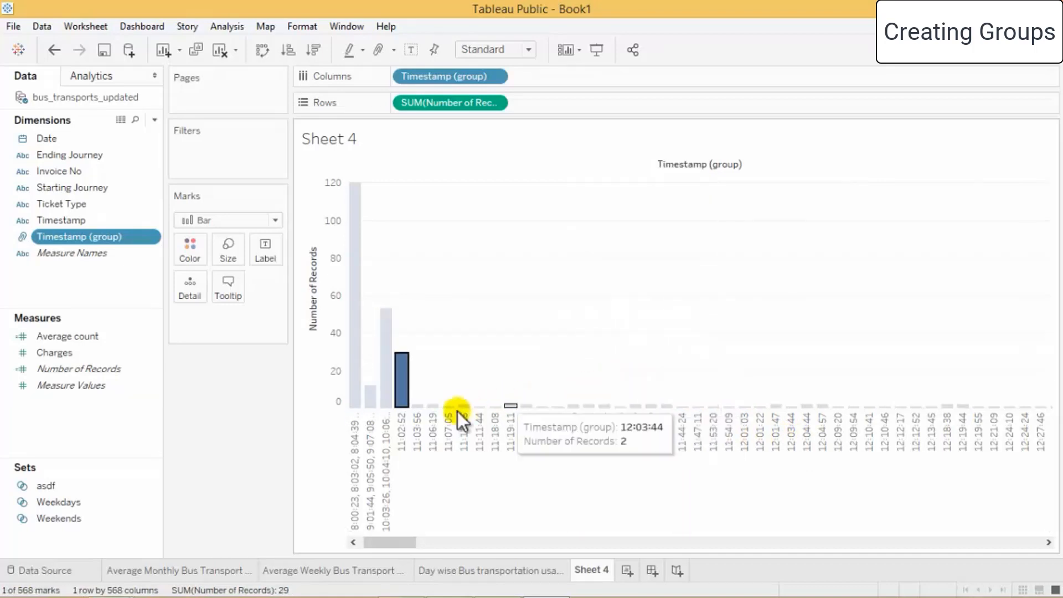
{"action": "left_click_drag", "start_coordinate": [416, 393], "coordinate": [388, 430]}
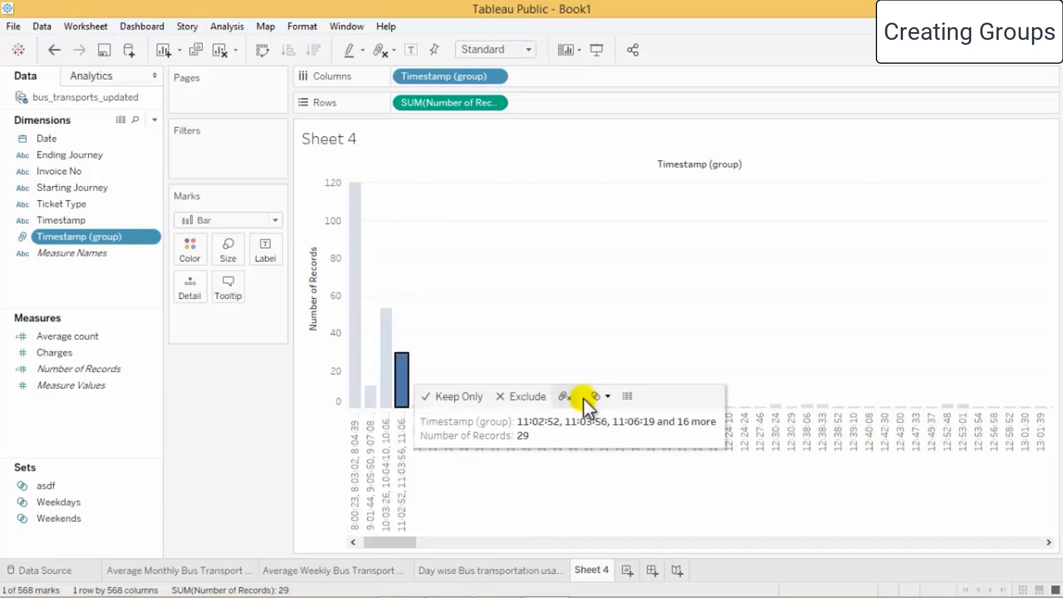
{"action": "left_click", "coordinate": [565, 399]}
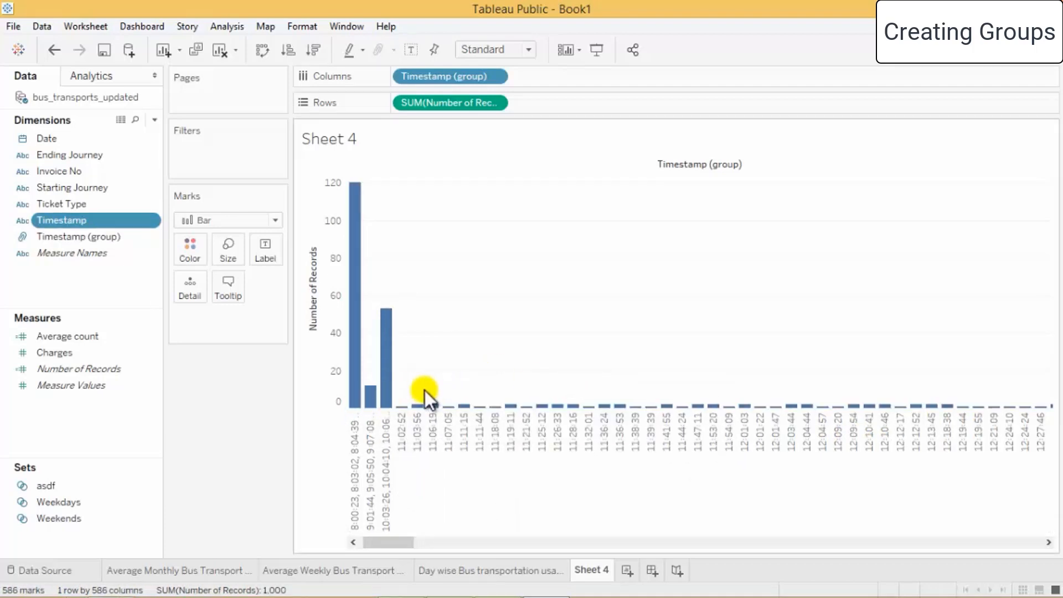
Group the bars for timestamps 11:02:52 through 11:54:09 into a single member.
{"action": "left_click_drag", "start_coordinate": [504, 438], "coordinate": [730, 422]}
{"action": "right_click", "coordinate": [617, 401]}
{"action": "left_click", "coordinate": [657, 374]}
Group the bars for timestamps 12:01:03 through 12:58:52 into a single member.
{"action": "left_click_drag", "start_coordinate": [415, 400], "coordinate": [922, 426]}
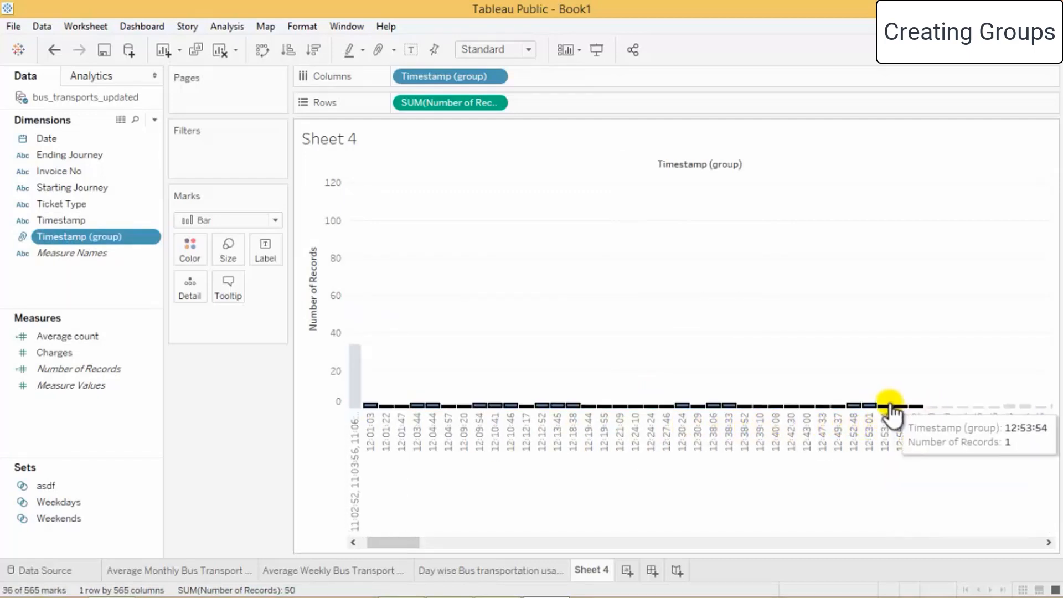
{"action": "right_click", "coordinate": [887, 407]}
{"action": "left_click", "coordinate": [925, 380]}
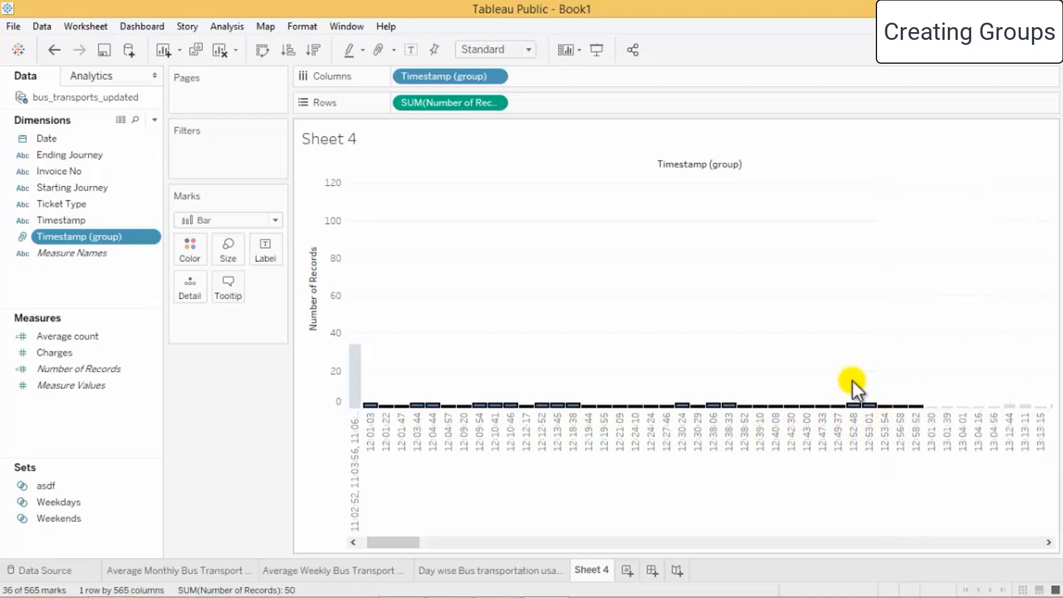
Group the bars for timestamps 13:01:30 through 13:56:05 into a single member.
{"action": "left_click_drag", "start_coordinate": [408, 429], "coordinate": [903, 442]}
{"action": "right_click", "coordinate": [855, 406]}
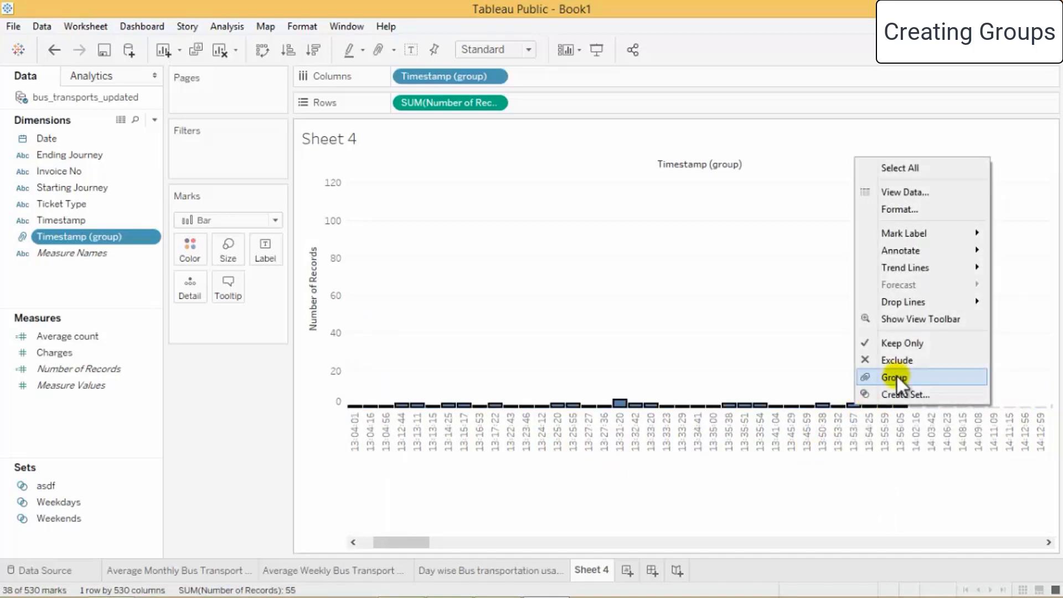
{"action": "left_click", "coordinate": [896, 378]}
Group the bars for timestamps 14:02:16 through 14:55:59 and ungroup them again.
{"action": "left_click_drag", "start_coordinate": [398, 544], "coordinate": [335, 541]}
{"action": "left_click_drag", "start_coordinate": [499, 417], "coordinate": [954, 435]}
{"action": "right_click", "coordinate": [888, 413]}
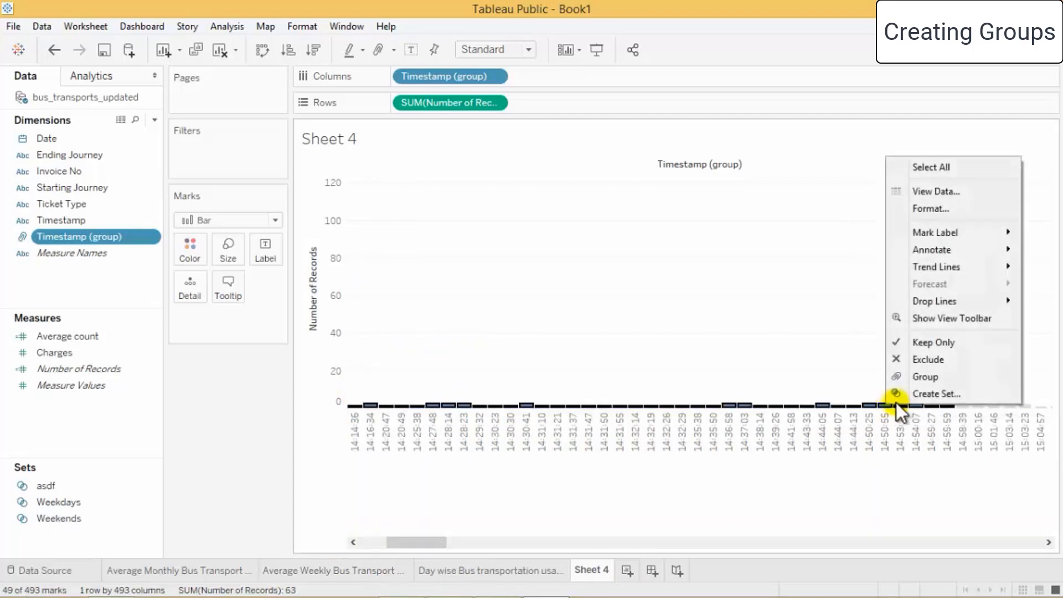
{"action": "left_click", "coordinate": [913, 375]}
{"action": "left_click_drag", "start_coordinate": [417, 546], "coordinate": [364, 546]}
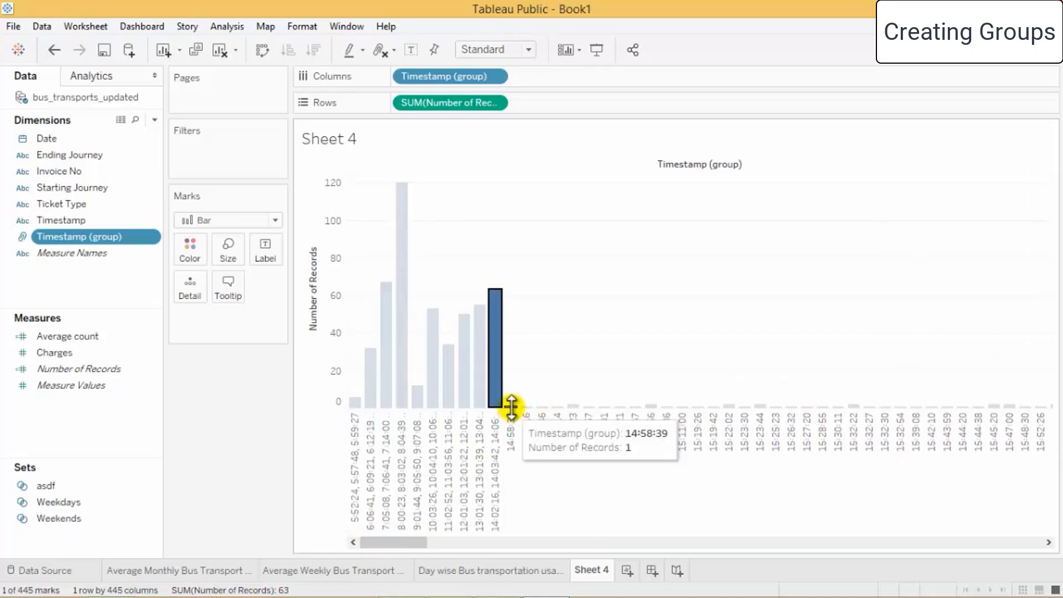
{"action": "left_click_drag", "start_coordinate": [509, 408], "coordinate": [513, 408]}
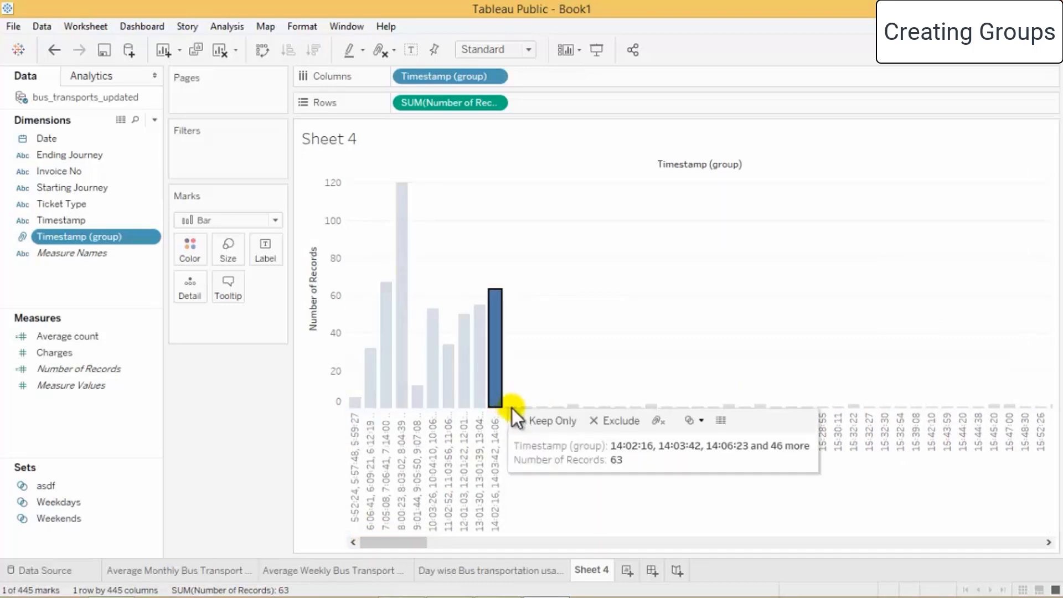
{"action": "left_click", "coordinate": [657, 422]}
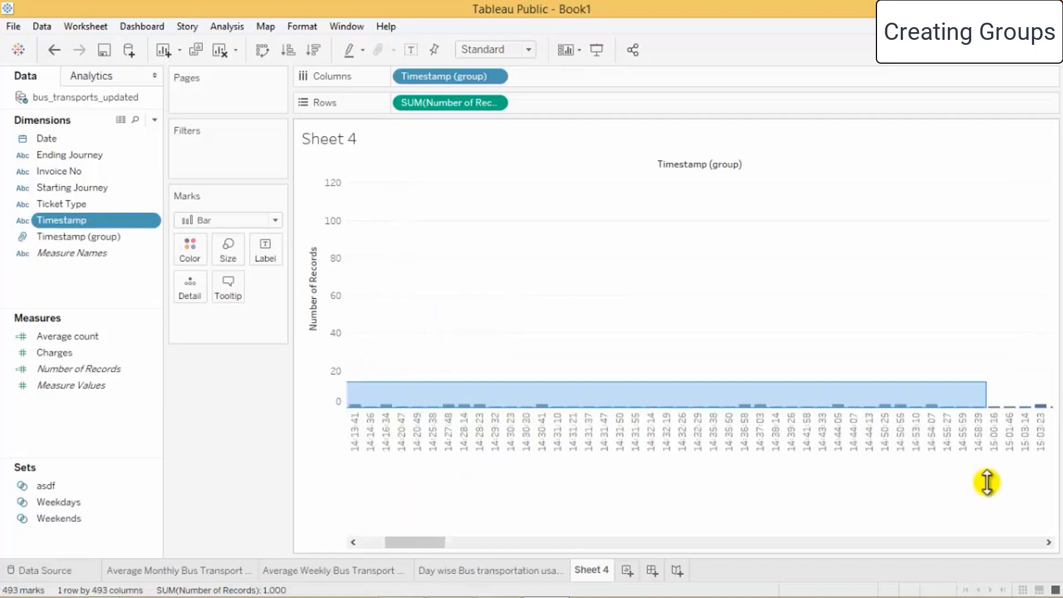
Group the bars for timestamps 14:02:16 through 14:58:39 into a single member.
{"action": "right_click", "coordinate": [932, 401]}
{"action": "left_click", "coordinate": [948, 373]}
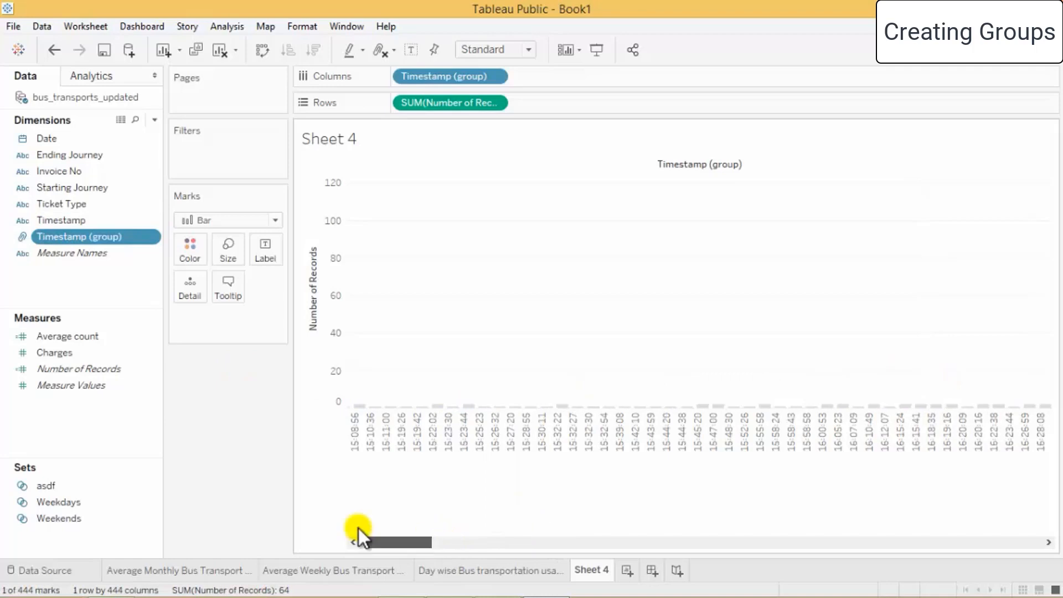
Group the bars for timestamps 15:00:16 through 15:58:58 into a single member.
{"action": "left_click_drag", "start_coordinate": [359, 530], "coordinate": [353, 531]}
{"action": "left_click_drag", "start_coordinate": [506, 395], "coordinate": [720, 438]}
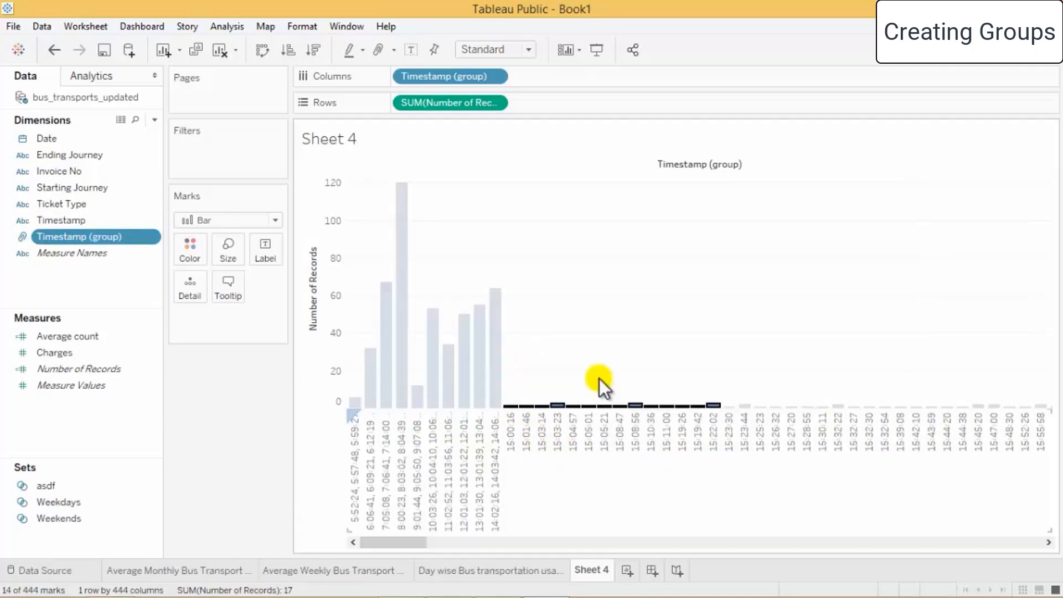
{"action": "left_click", "coordinate": [540, 352]}
{"action": "left_click_drag", "start_coordinate": [631, 465], "coordinate": [955, 471]}
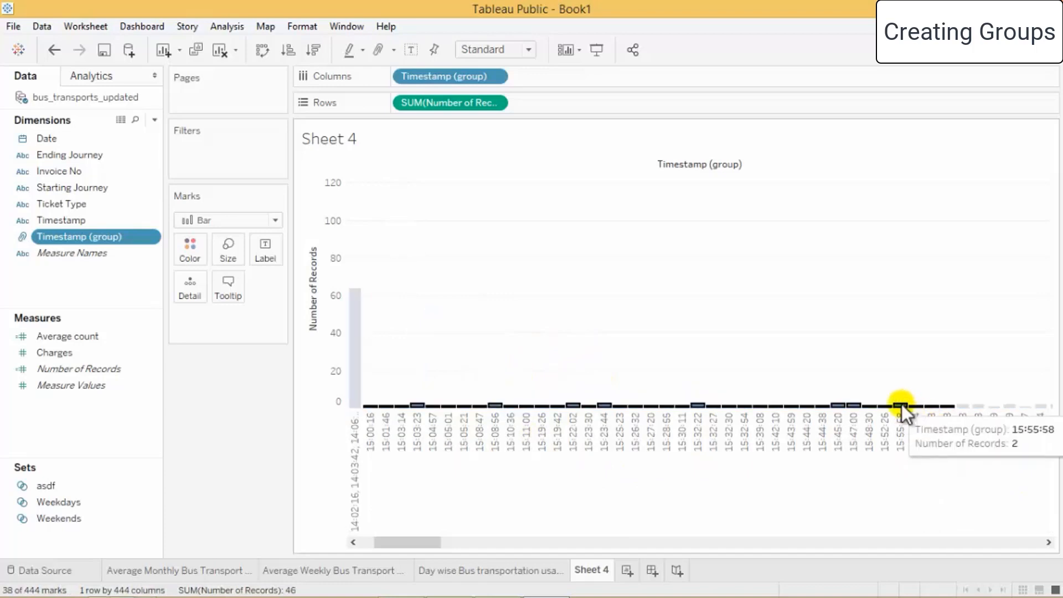
{"action": "right_click", "coordinate": [901, 405]}
{"action": "left_click", "coordinate": [941, 376]}
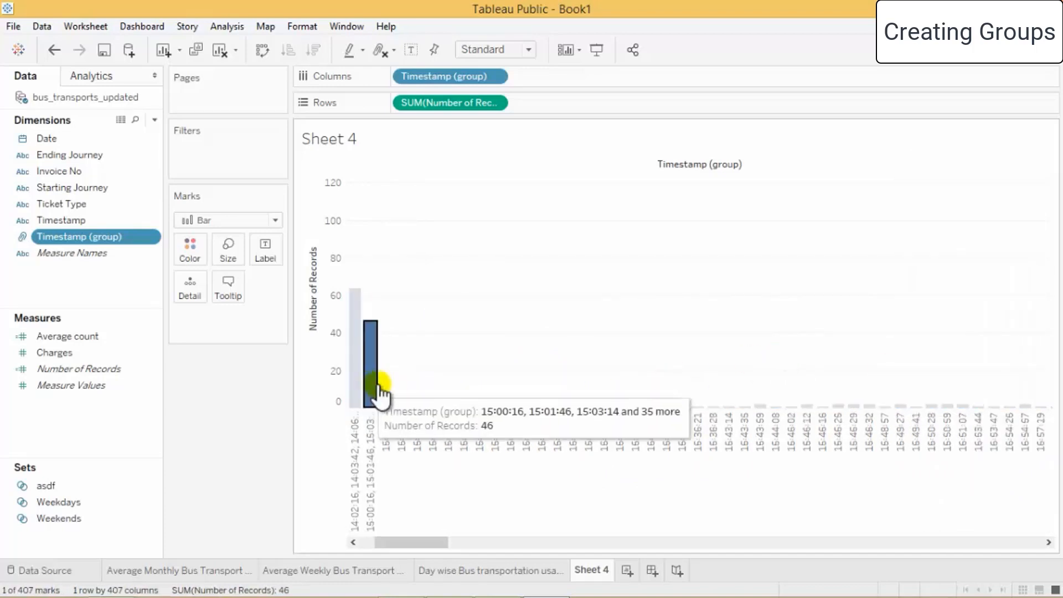
Group all bars with timestamps in the 16:00 hour, starting at 16:00:53, into a single member.
{"action": "left_click_drag", "start_coordinate": [384, 384], "coordinate": [986, 467]}
{"action": "right_click", "coordinate": [945, 406]}
{"action": "left_click", "coordinate": [951, 391]}
Group all bars with timestamps in the 17:00 hour, up to 17:58:26, into a single member.
{"action": "left_click_drag", "start_coordinate": [450, 545], "coordinate": [434, 541]}
{"action": "left_click_drag", "start_coordinate": [457, 387], "coordinate": [947, 448]}
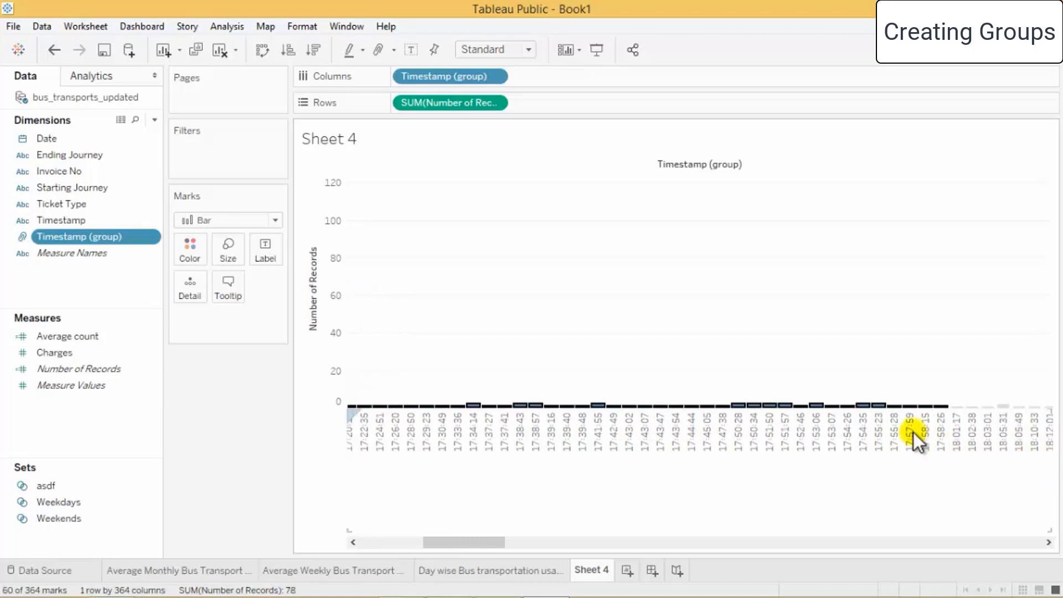
{"action": "right_click", "coordinate": [876, 406]}
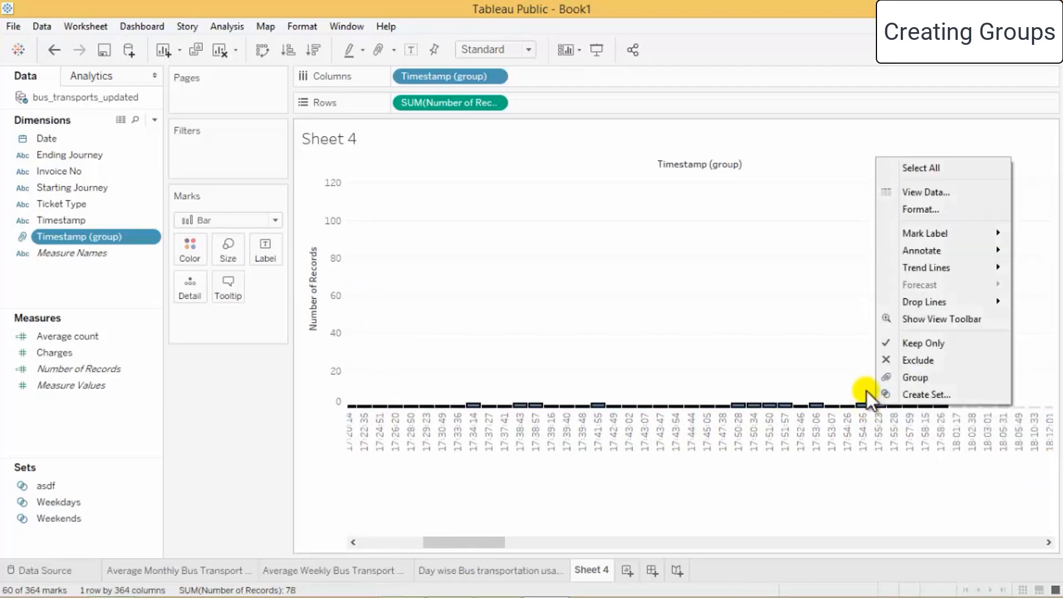
{"action": "left_click", "coordinate": [892, 378]}
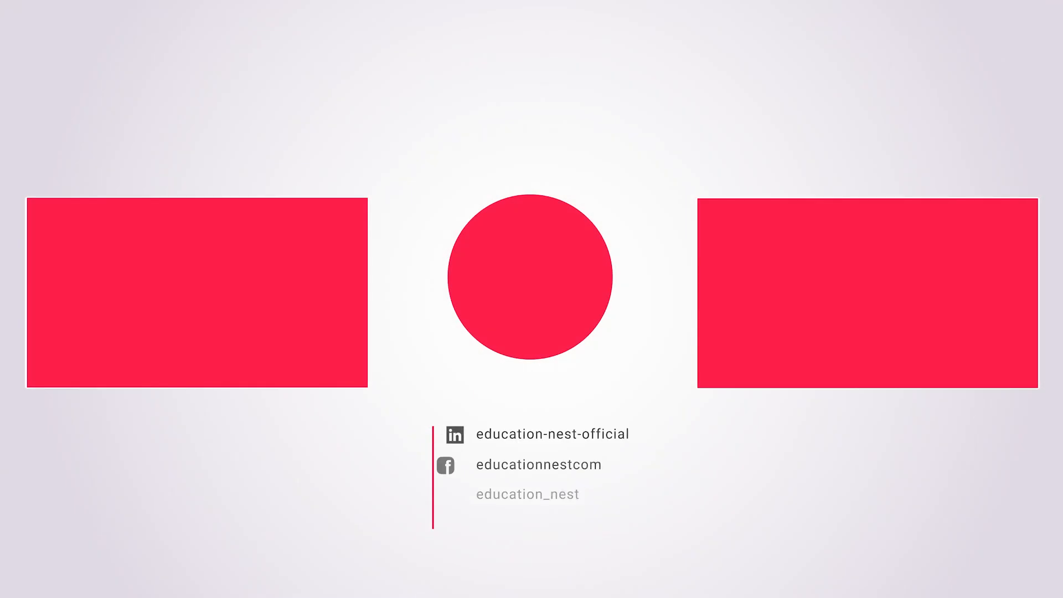